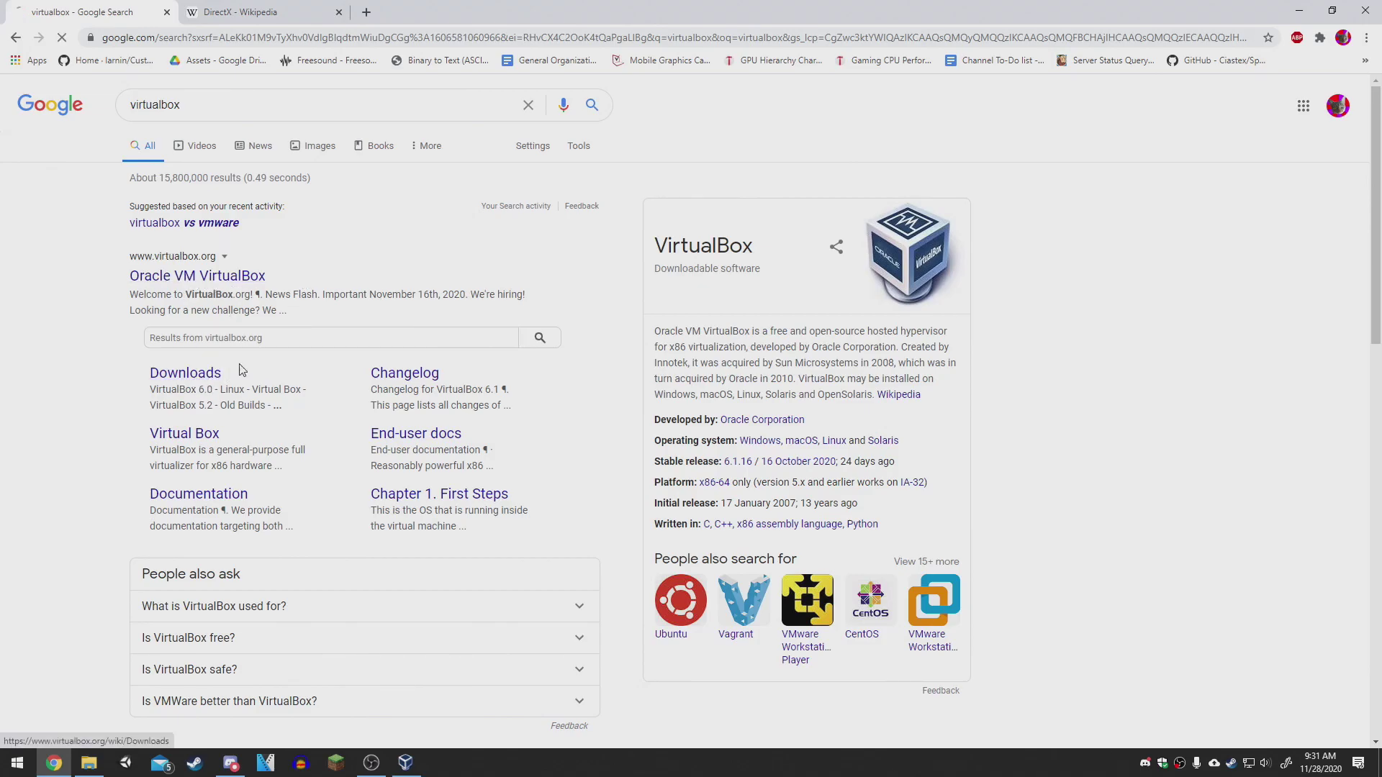
Cancel saving the VirtualBox Windows-hosts installer and bring up VirtualBox Manager.
{"action": "left_click", "coordinate": [232, 329]}
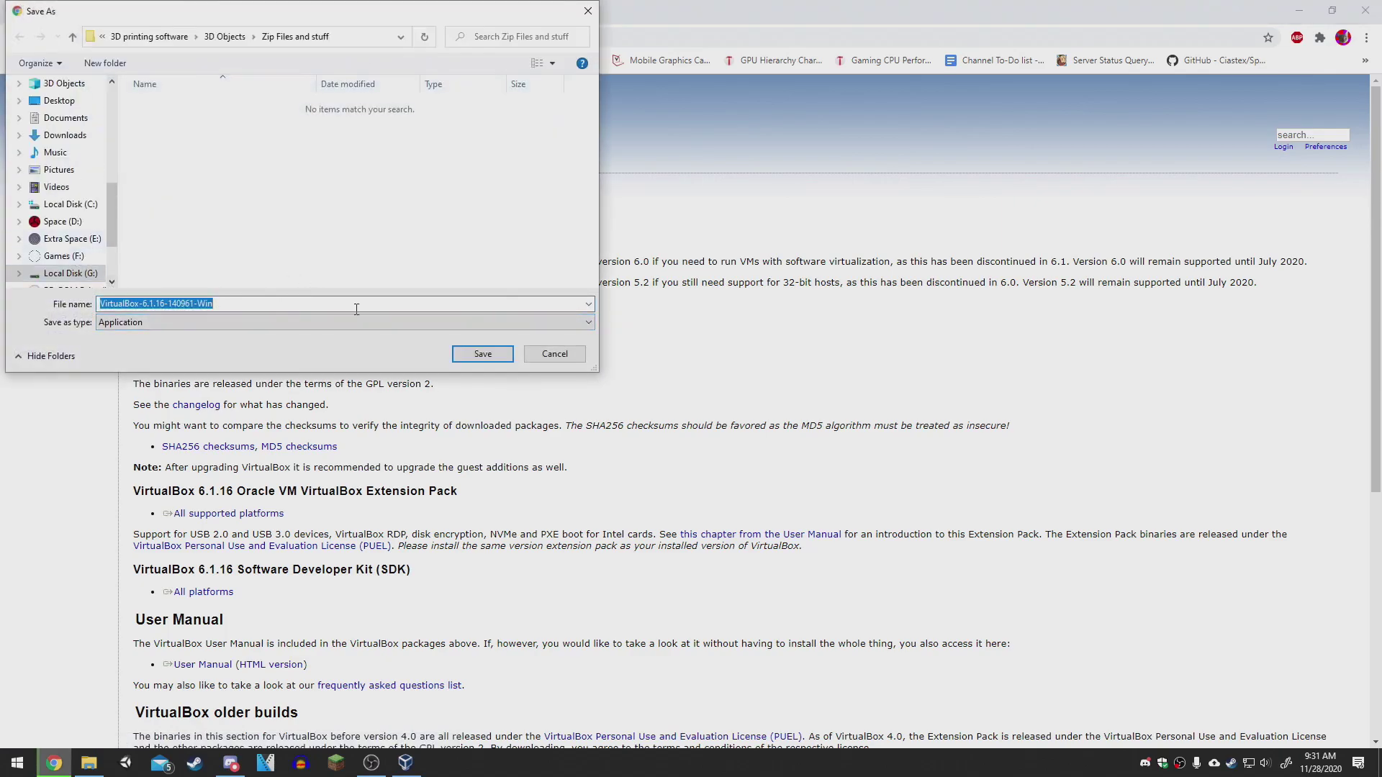
{"action": "left_click", "coordinate": [557, 352]}
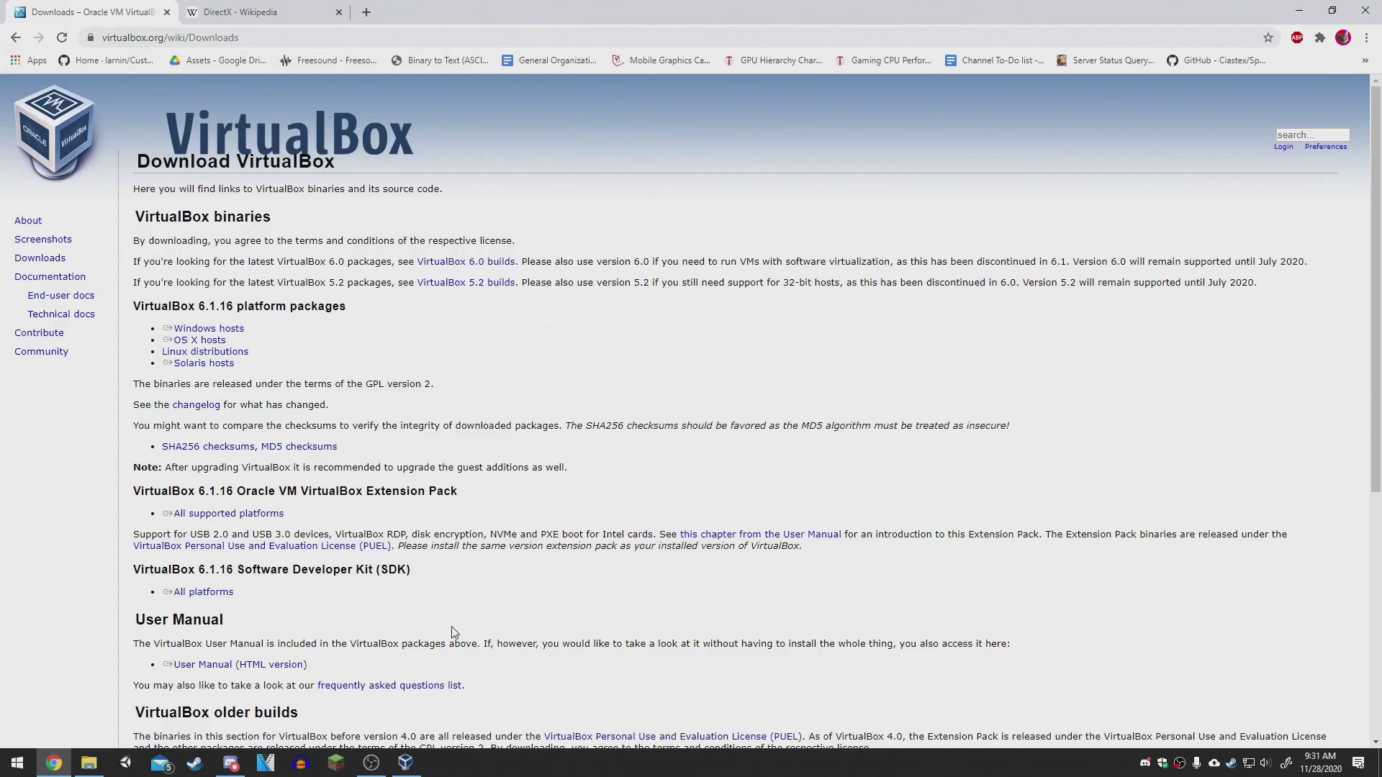
{"action": "left_click", "coordinate": [406, 763]}
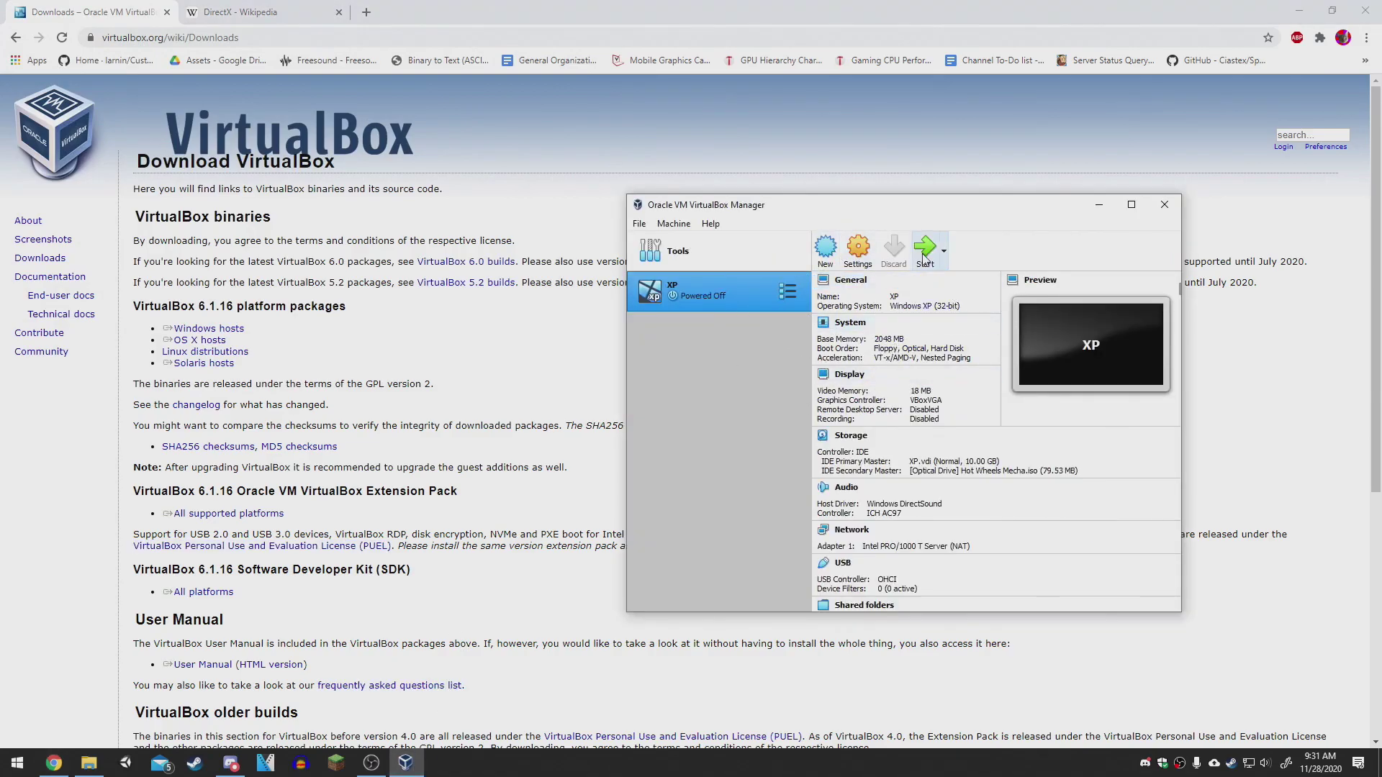
Start a new VM named 'Windows XP', keeping Microsoft Windows and Windows XP (32-bit).
{"action": "left_click", "coordinate": [833, 252]}
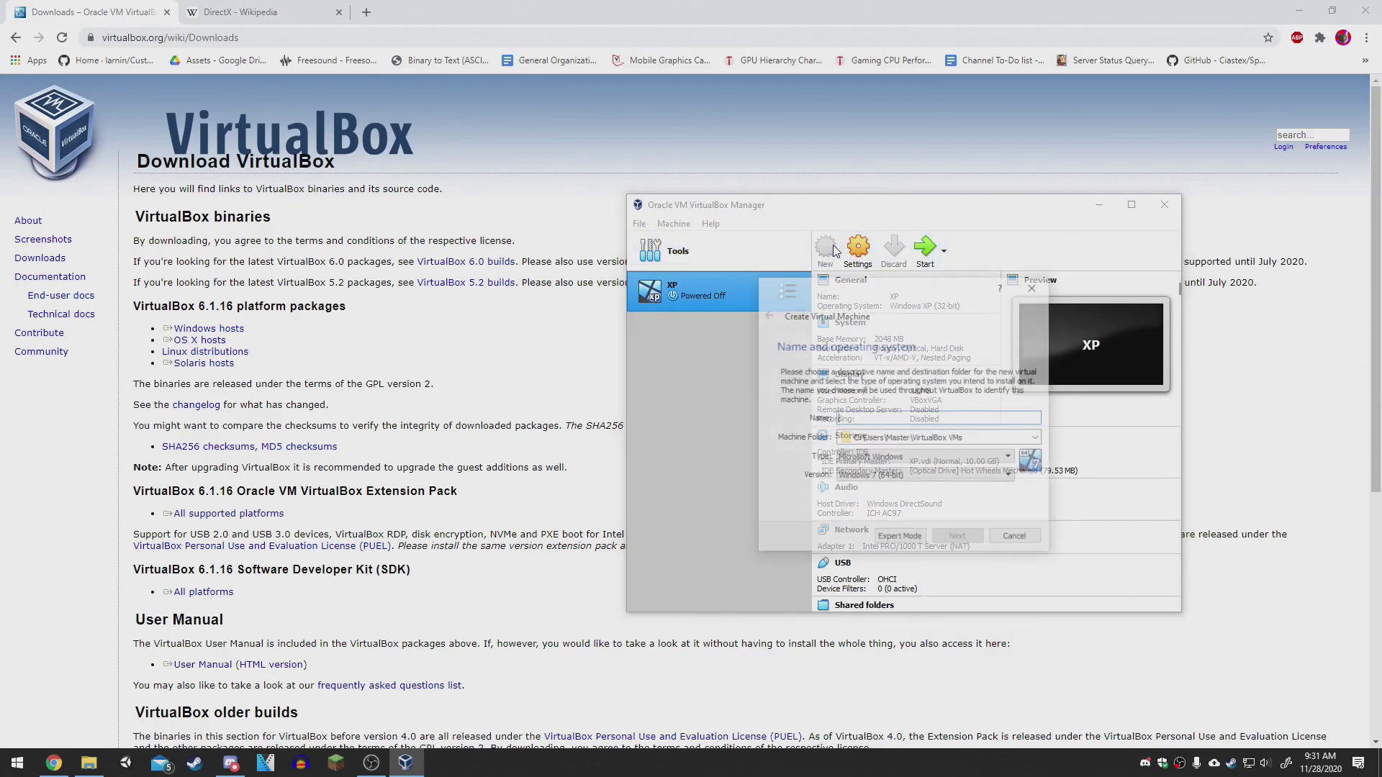
{"action": "type", "text": "Windows XP"}
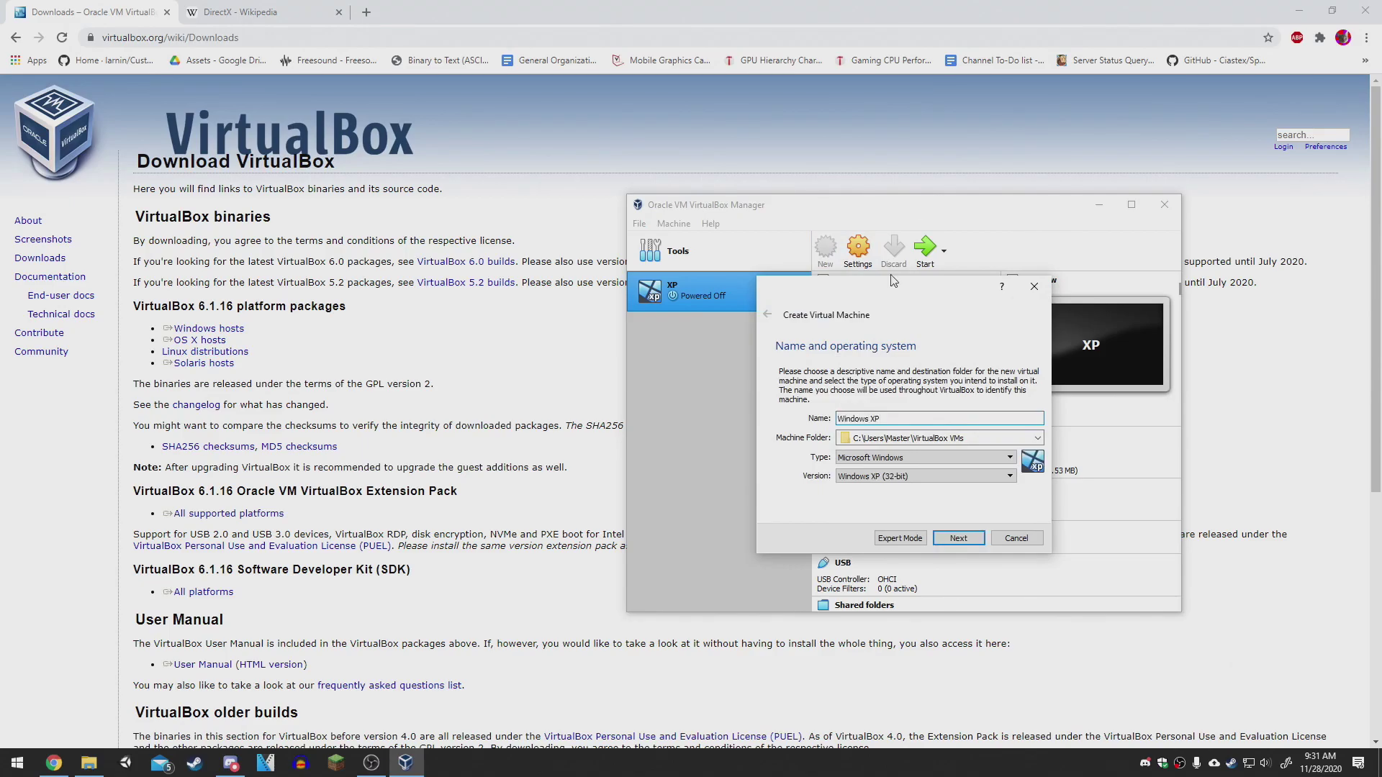
{"action": "left_click", "coordinate": [1037, 437]}
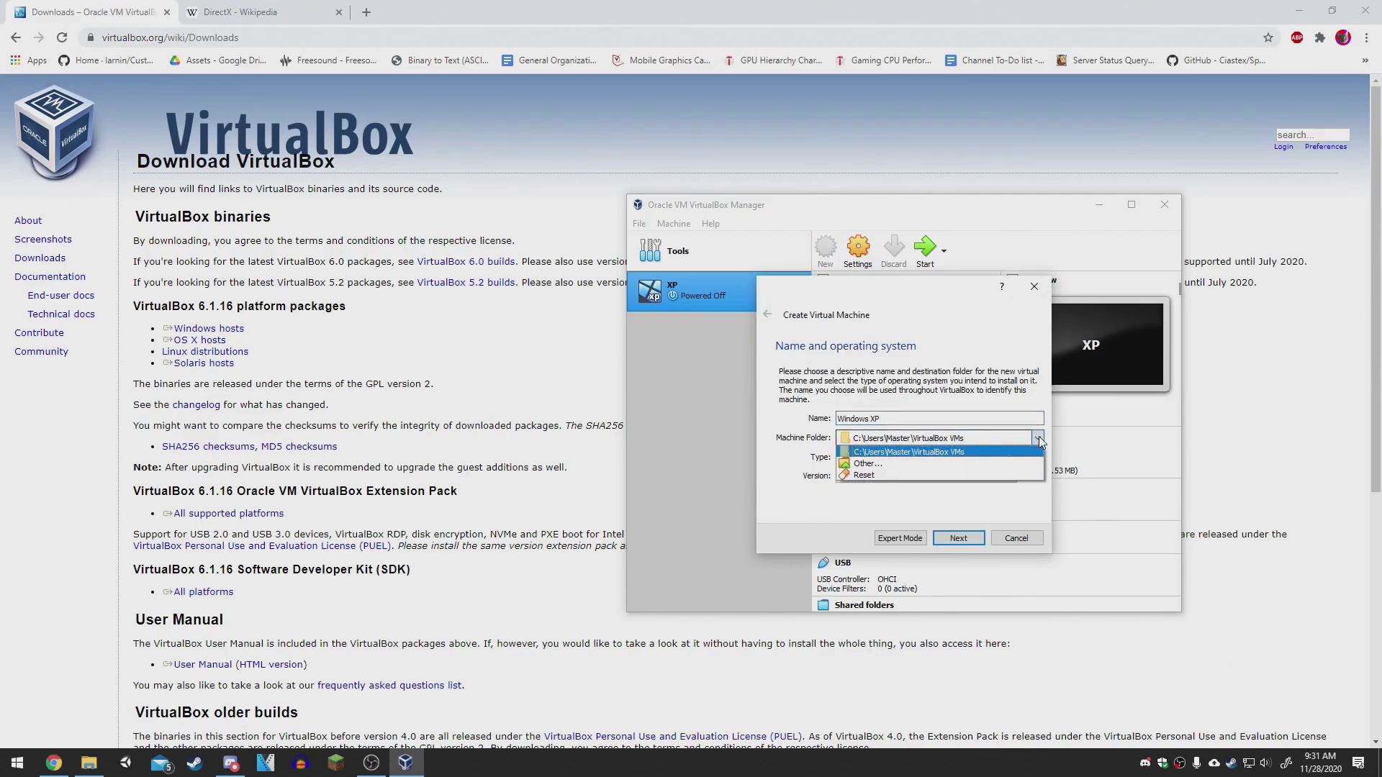
{"action": "left_click", "coordinate": [900, 458]}
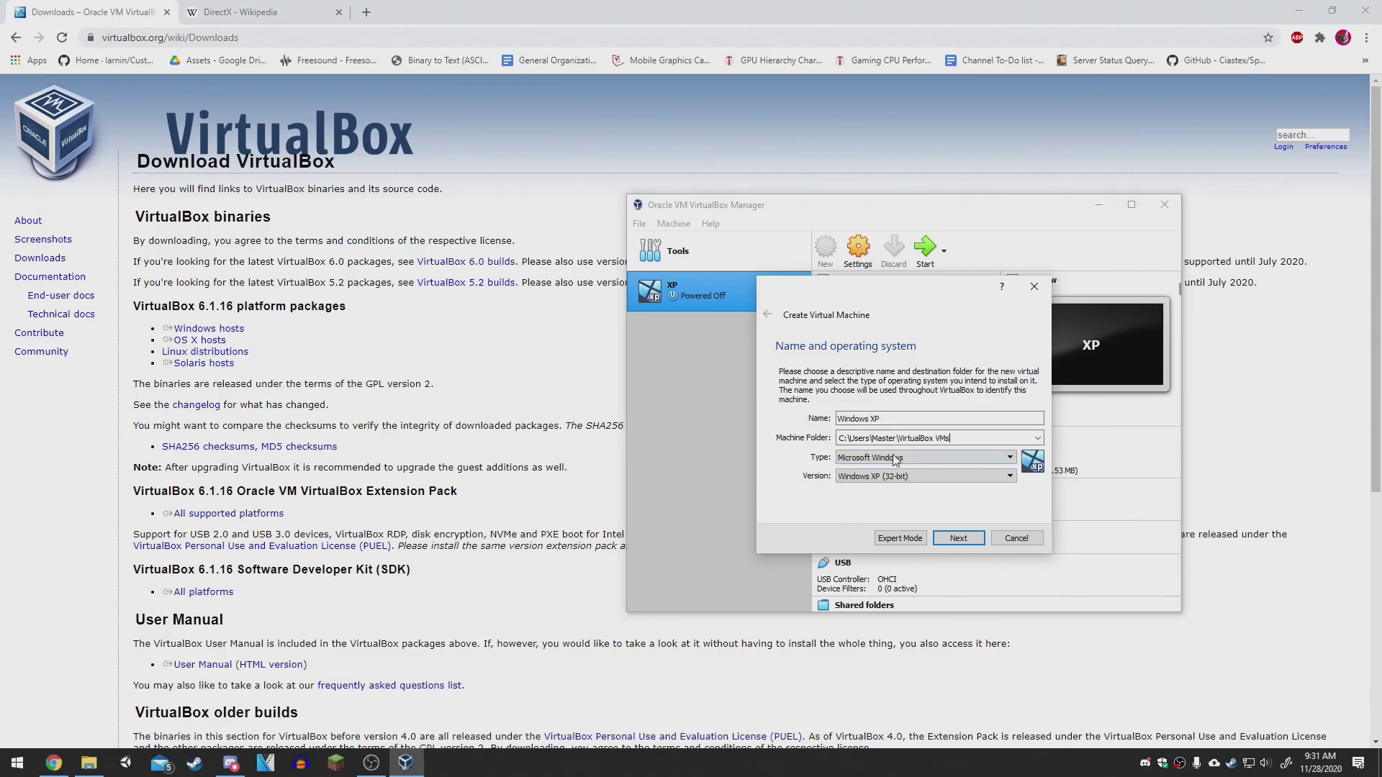
{"action": "left_click", "coordinate": [957, 459]}
{"action": "left_click", "coordinate": [957, 459]}
{"action": "left_click", "coordinate": [968, 478]}
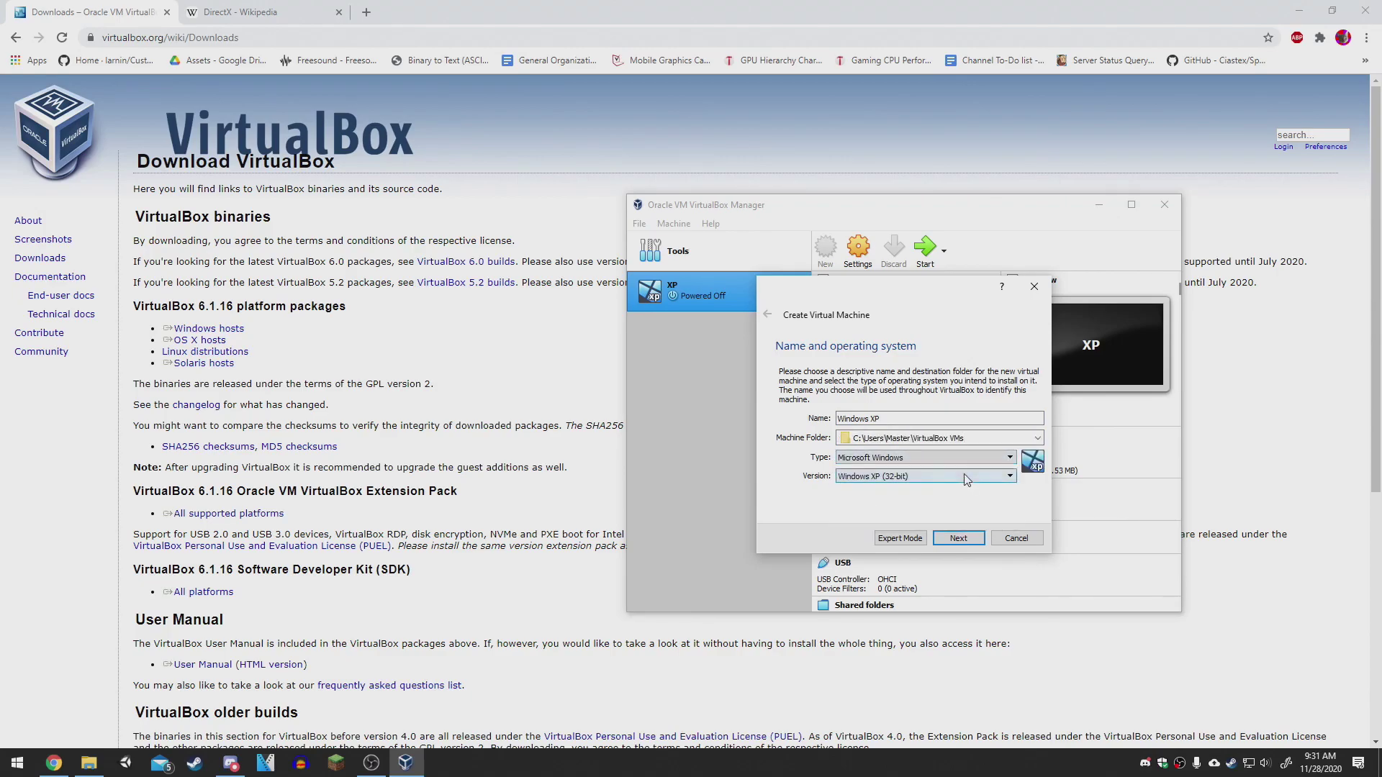
{"action": "left_click", "coordinate": [968, 477]}
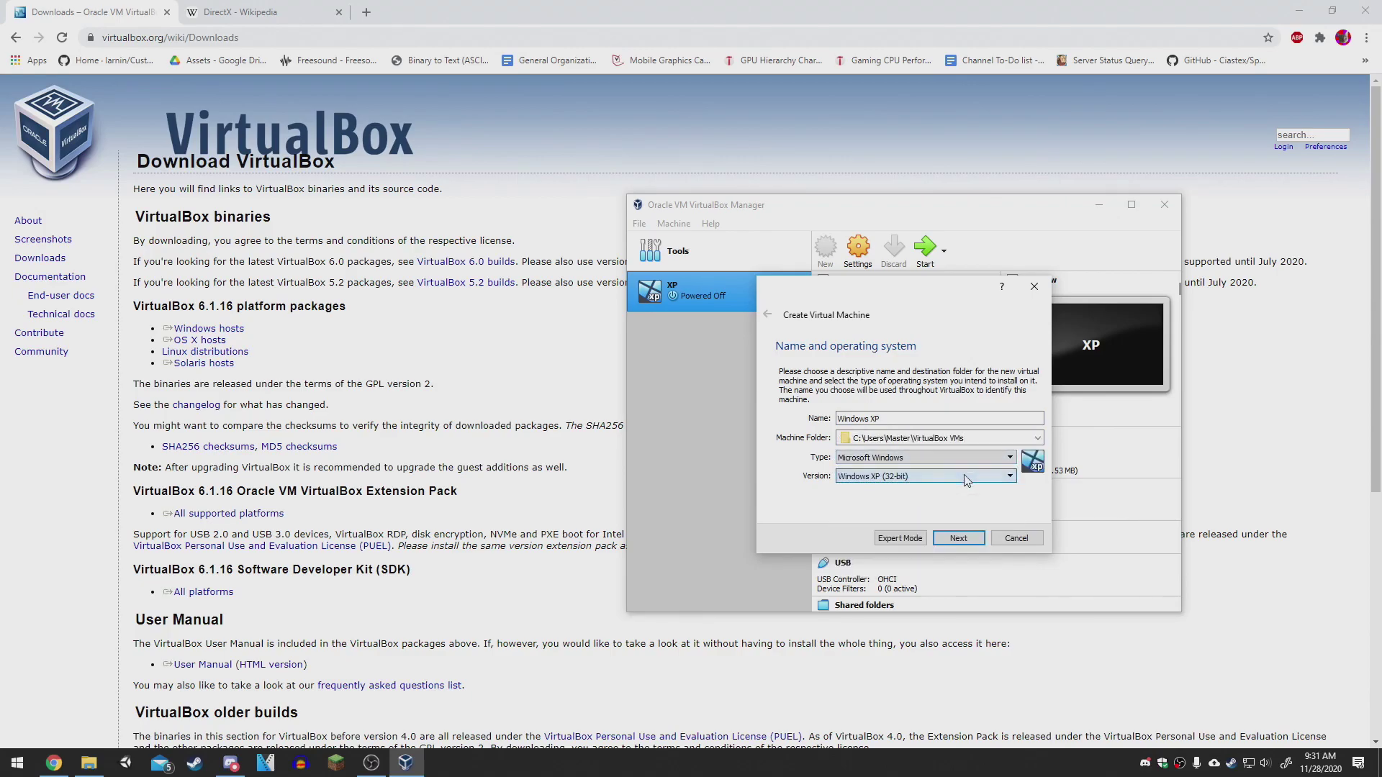
{"action": "left_click", "coordinate": [959, 539]}
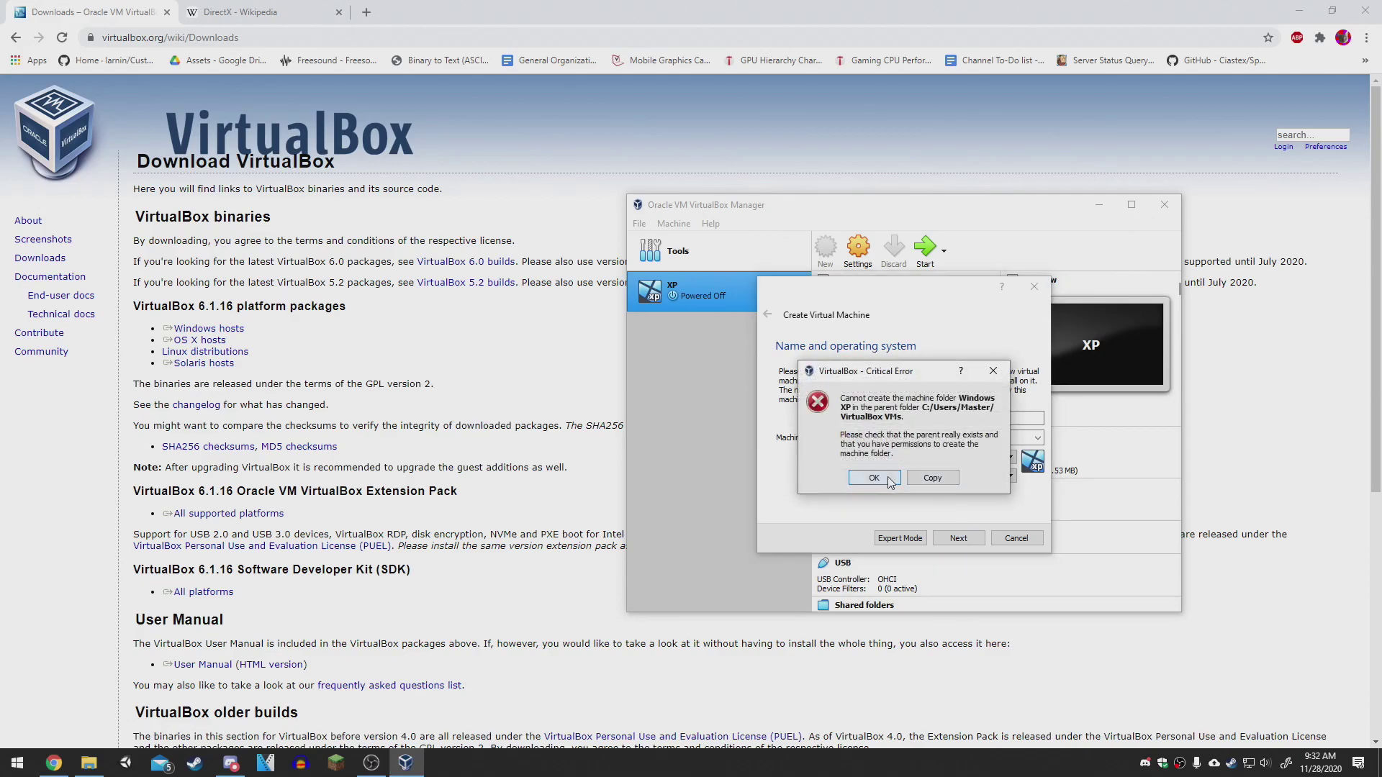
Dismiss the folder creation error and store the machine in the Desktop folder.
{"action": "left_click", "coordinate": [932, 478]}
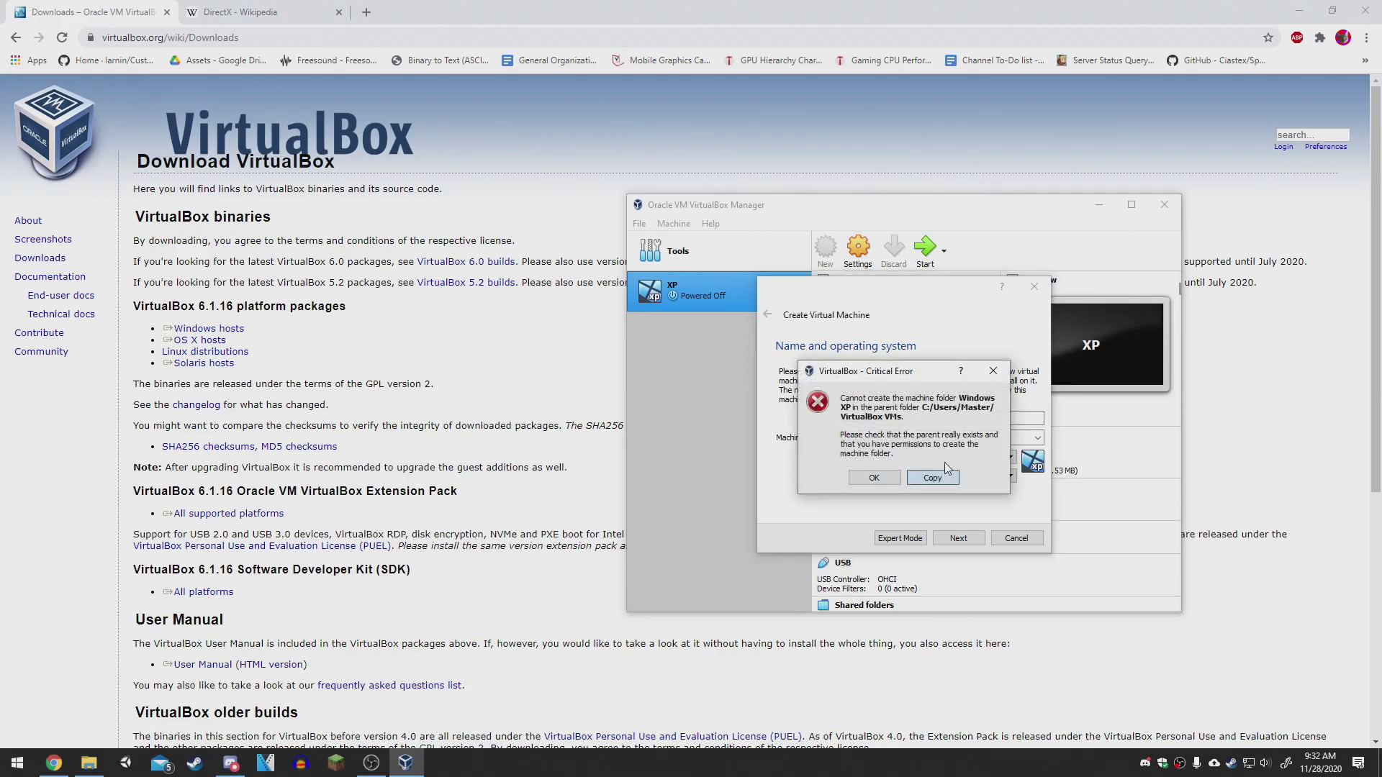
{"action": "left_click", "coordinate": [992, 370]}
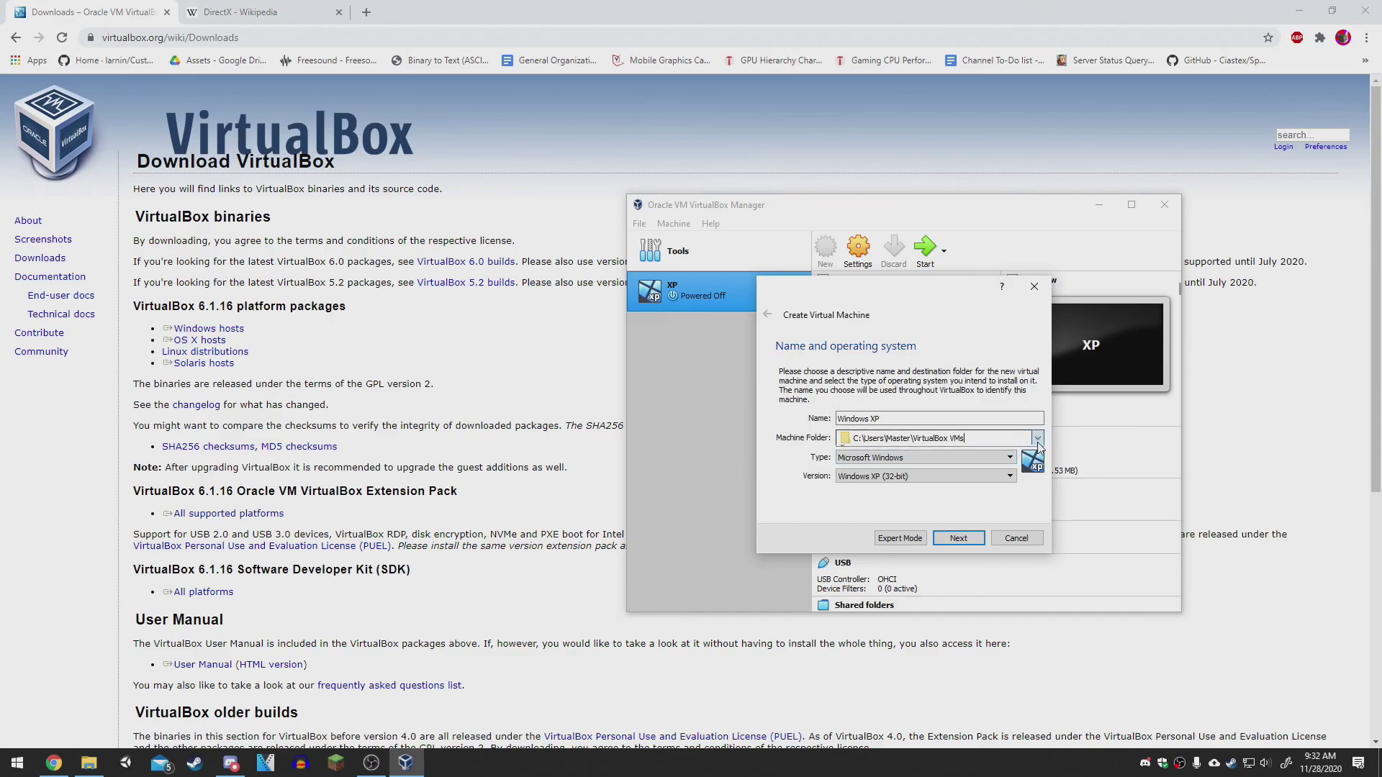
{"action": "left_click", "coordinate": [1038, 440]}
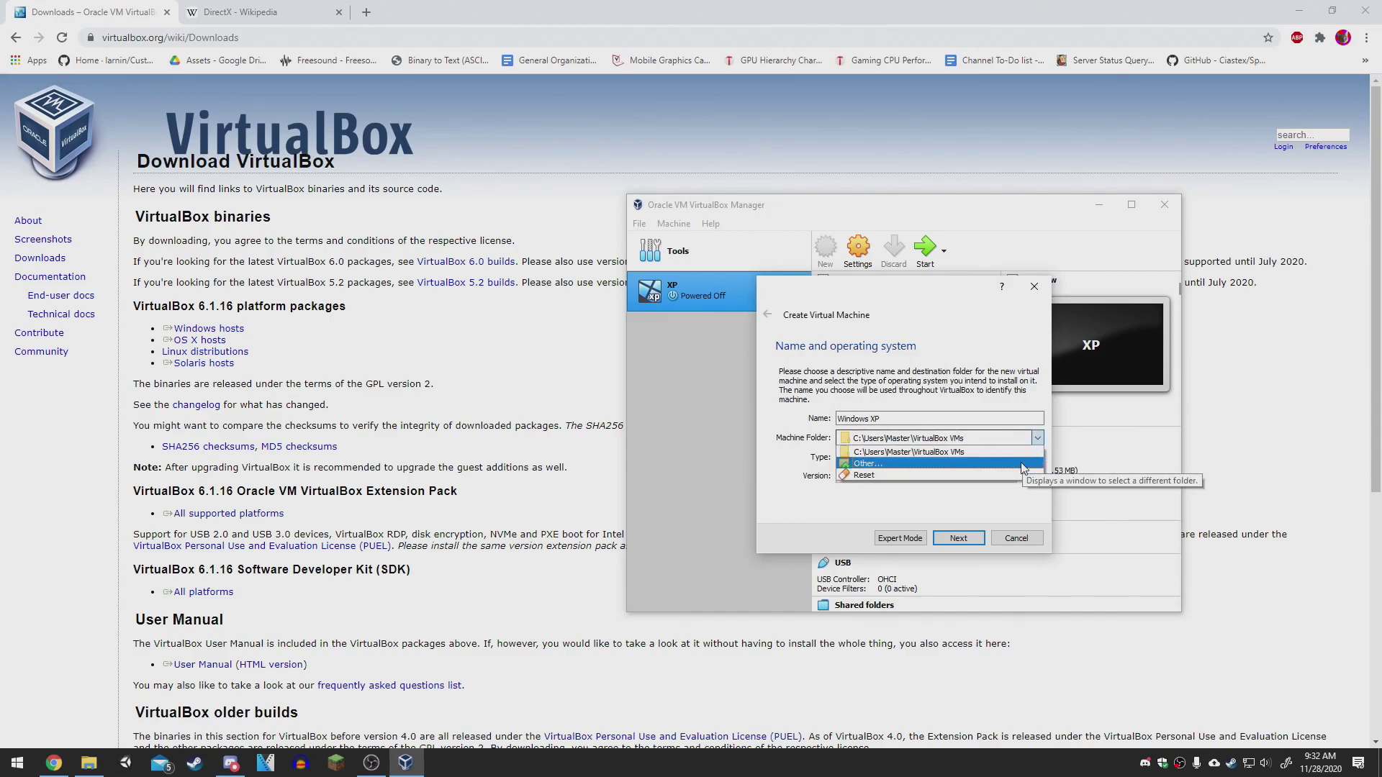
{"action": "left_click", "coordinate": [1019, 454]}
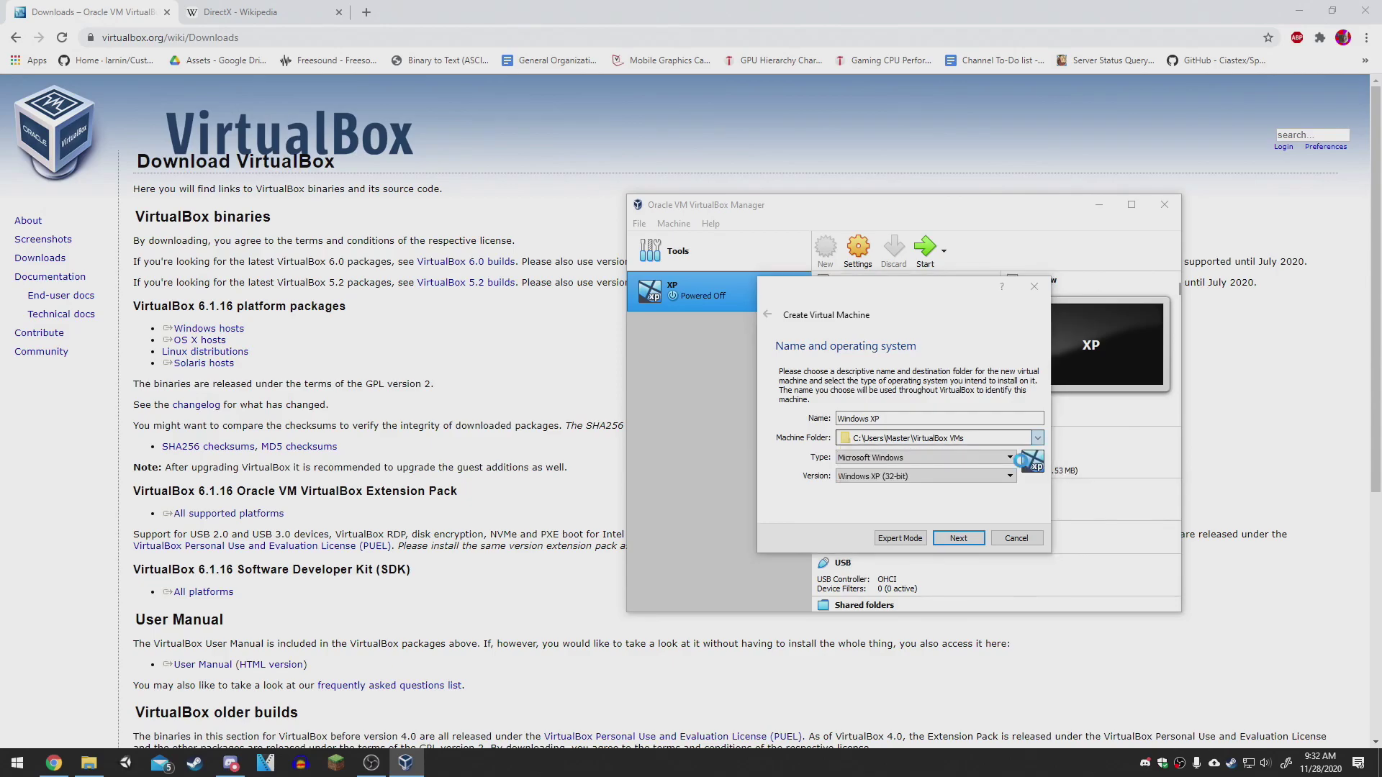
{"action": "left_click", "coordinate": [785, 400]}
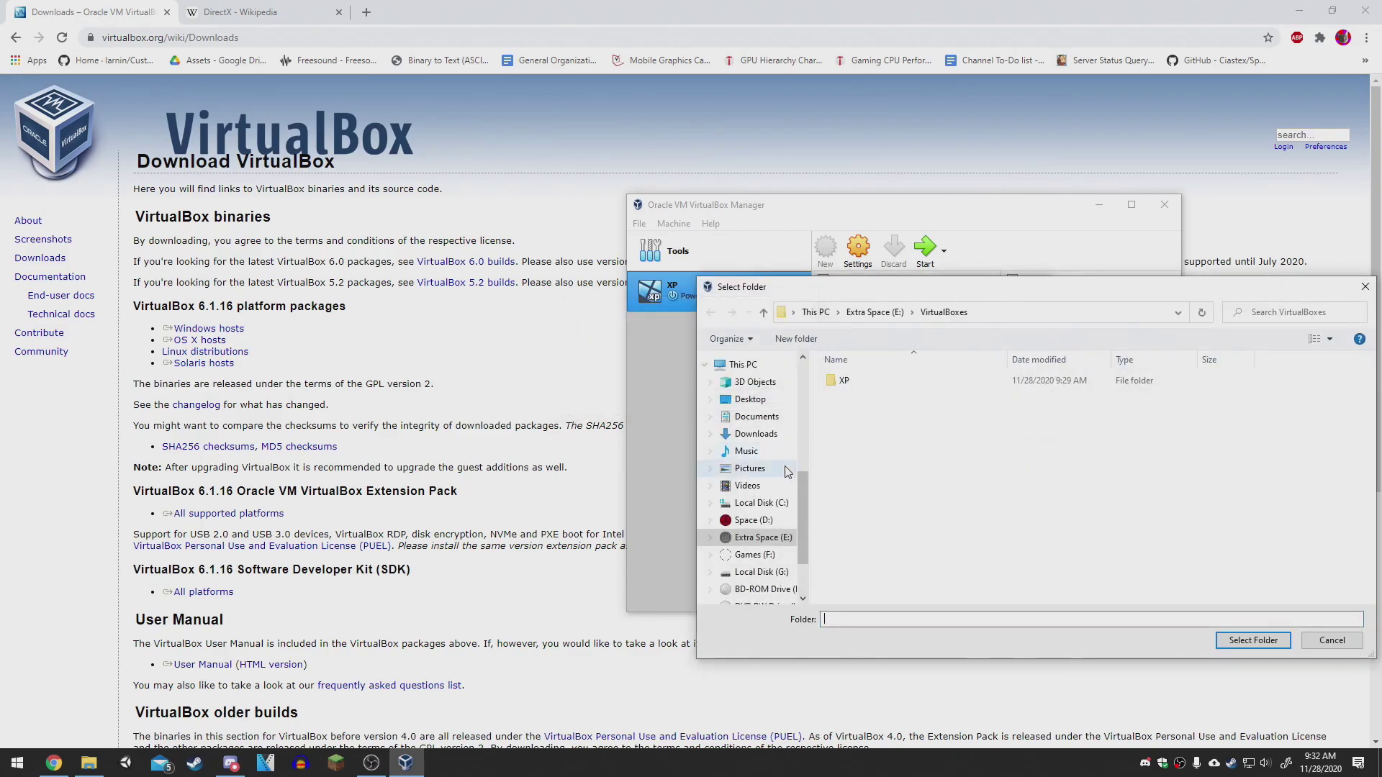
{"action": "left_click", "coordinate": [763, 400]}
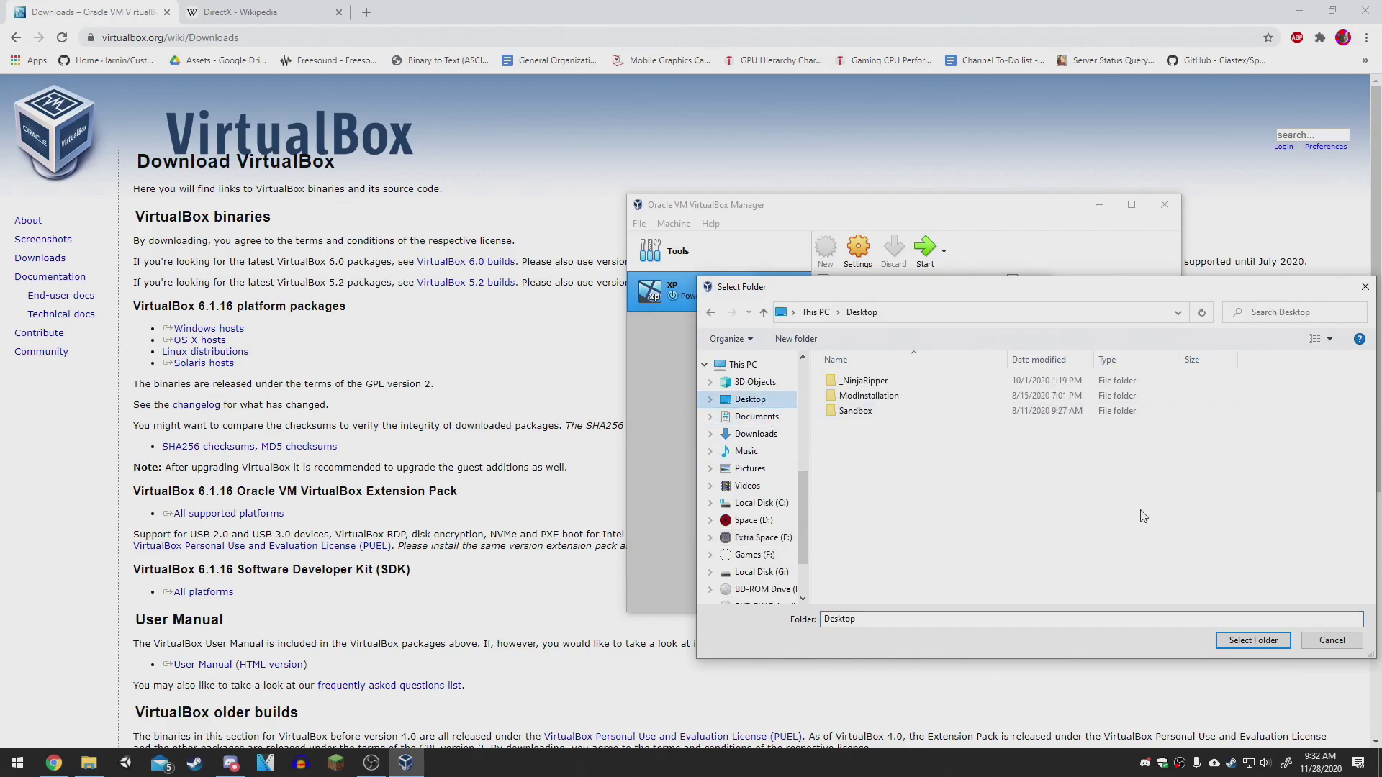
{"action": "left_click", "coordinate": [1252, 641]}
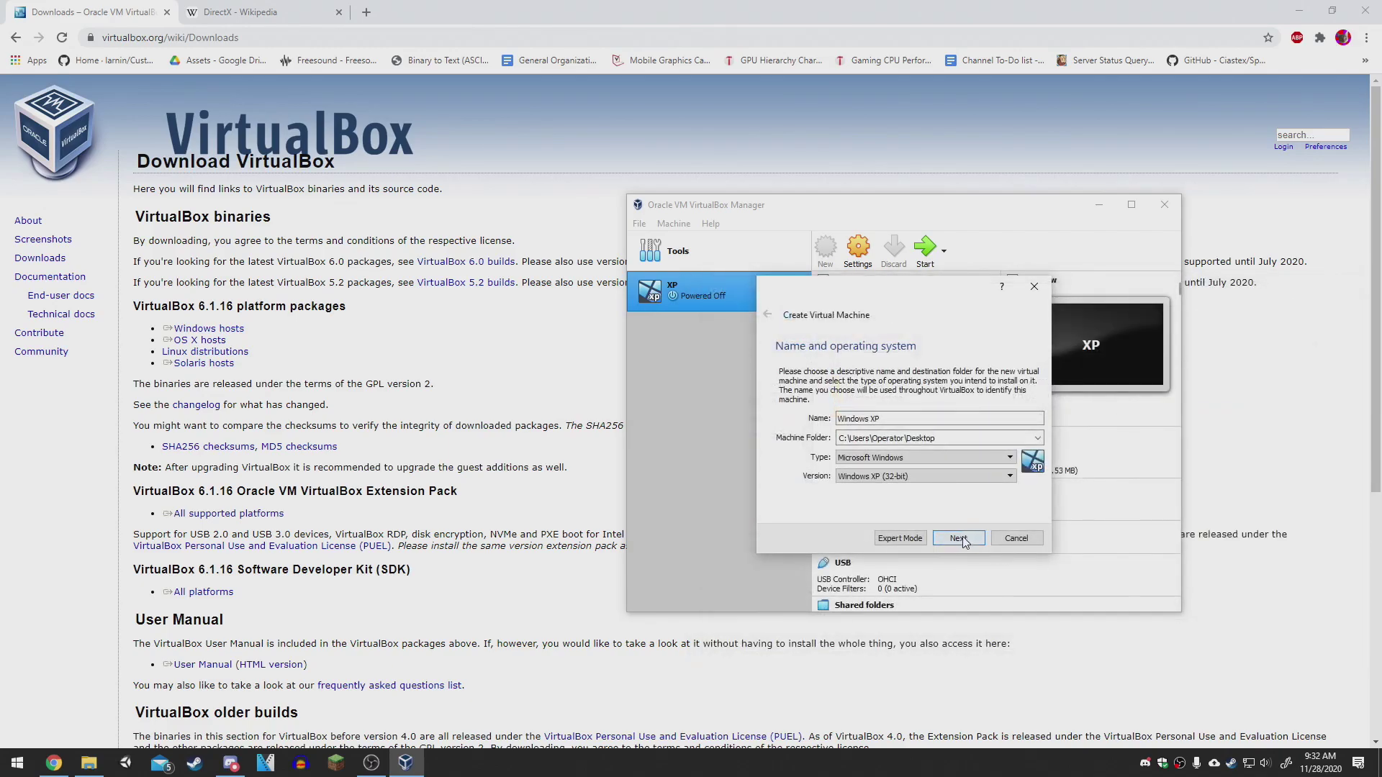
{"action": "left_click", "coordinate": [960, 539]}
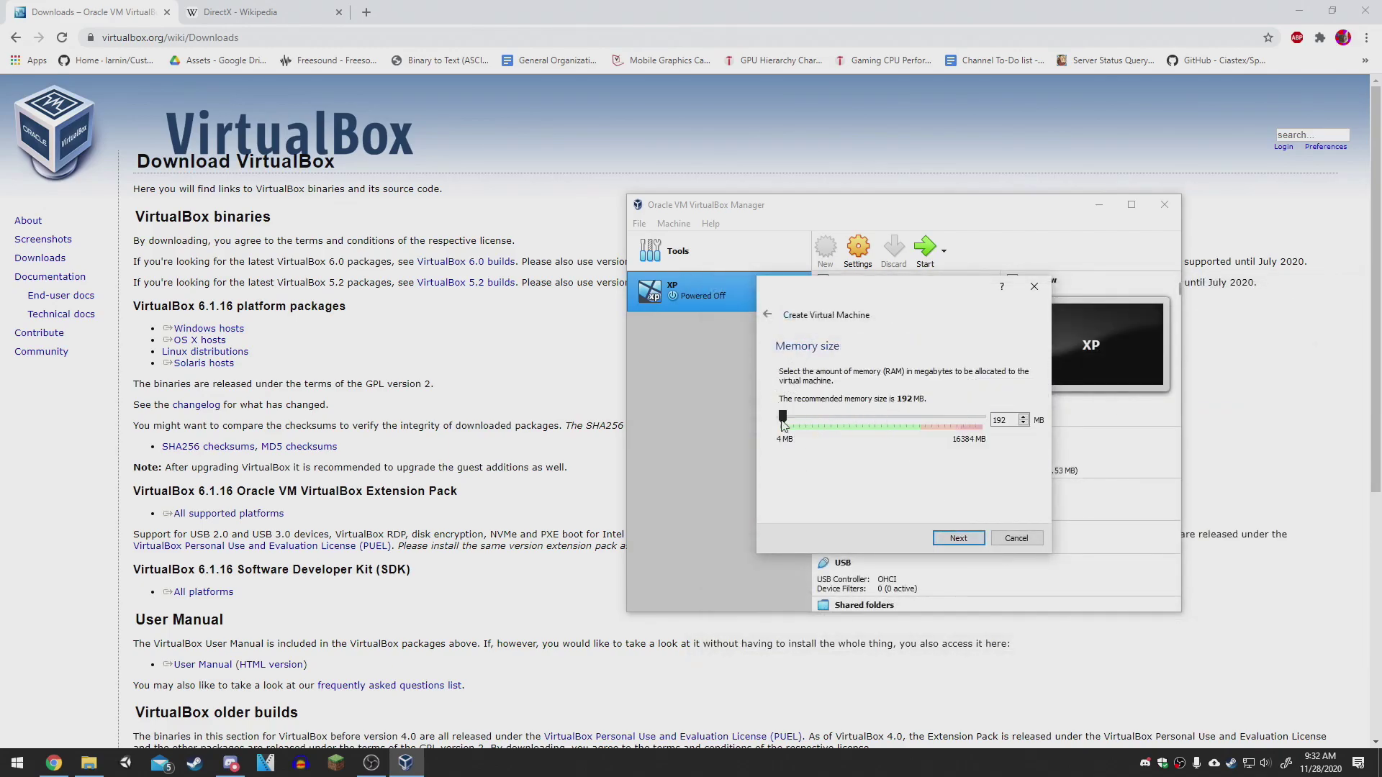
Adjust the VM's memory size on the Memory size page, then proceed to hard disk setup.
{"action": "left_click_drag", "start_coordinate": [806, 425], "coordinate": [816, 429]}
{"action": "left_click_drag", "start_coordinate": [1010, 424], "coordinate": [987, 423]}
{"action": "left_click", "coordinate": [971, 538]}
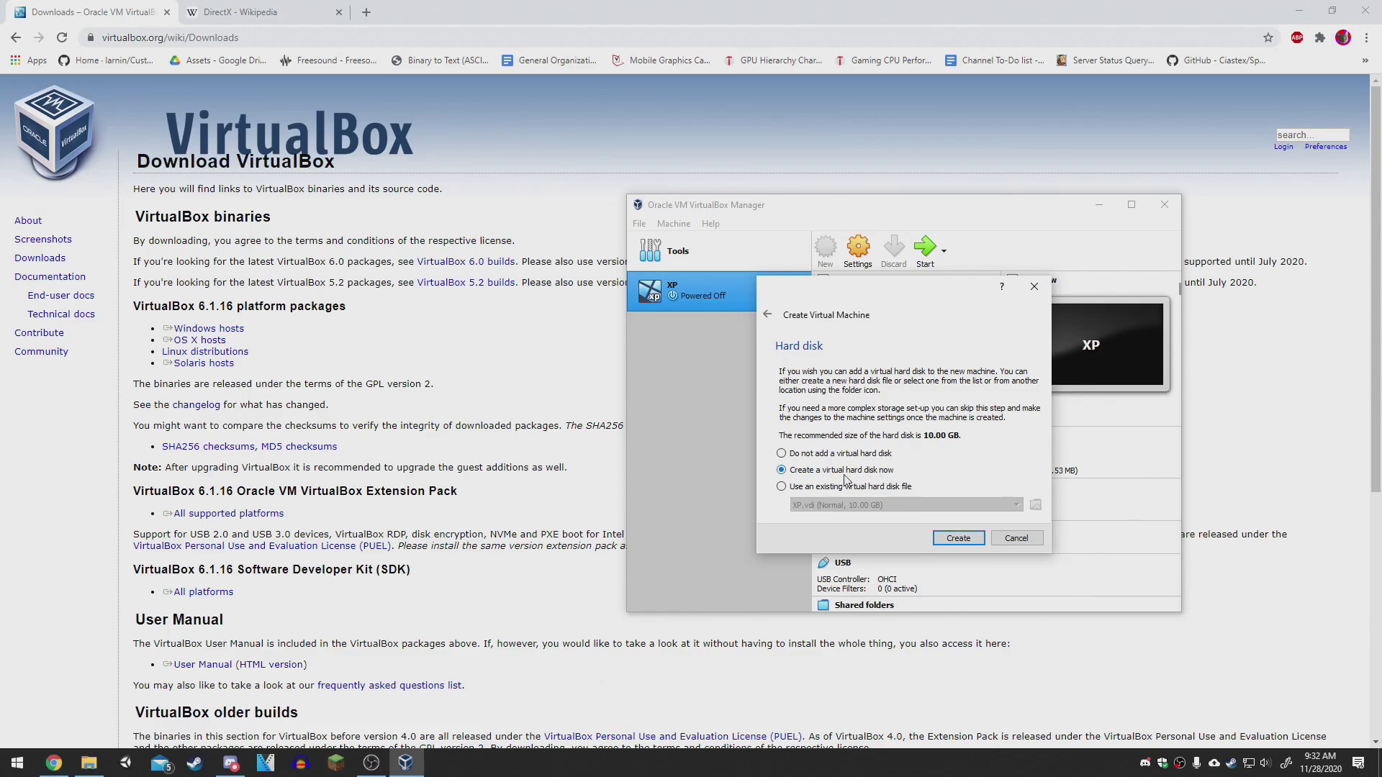
Create a new 2 GB VDI virtual hard disk to finish the machine, then open a new Chrome tab.
{"action": "left_click", "coordinate": [965, 540]}
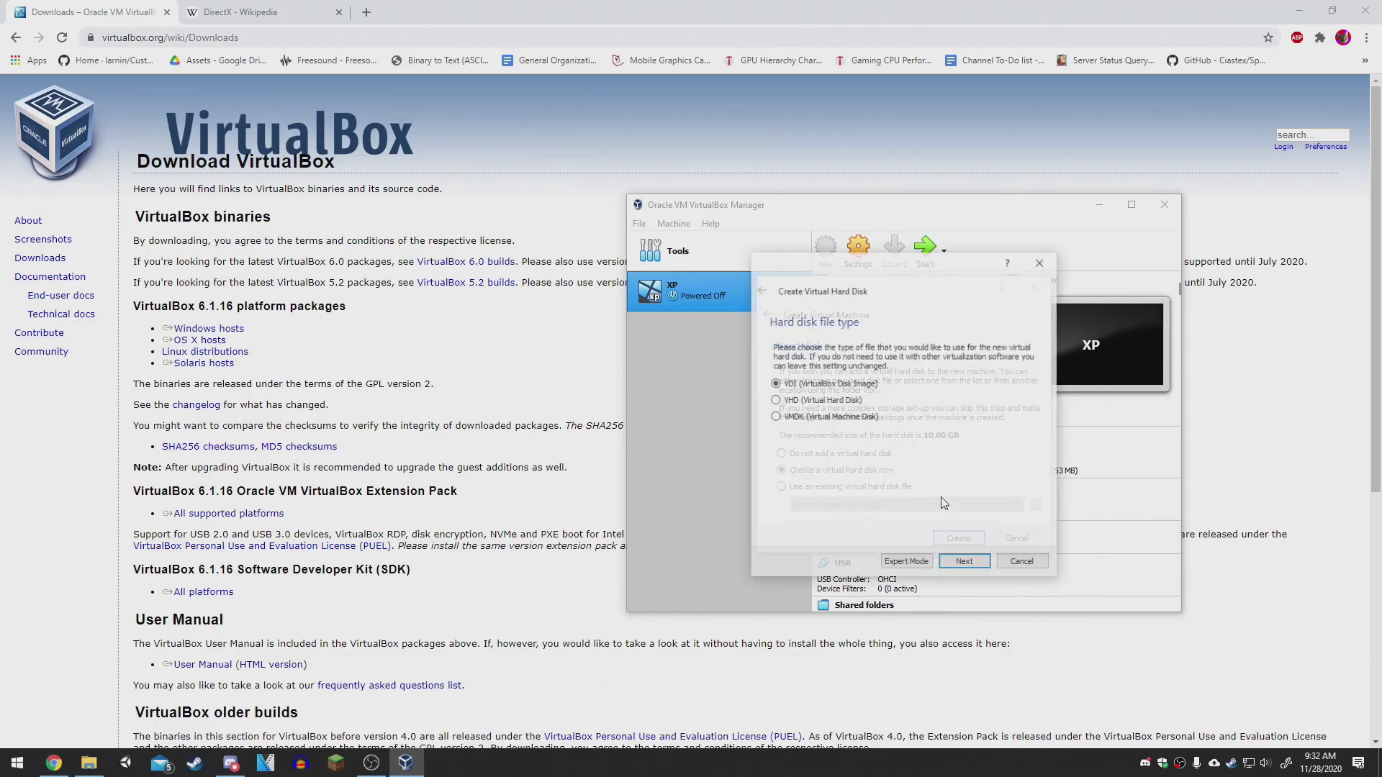
{"action": "left_click", "coordinate": [960, 562]}
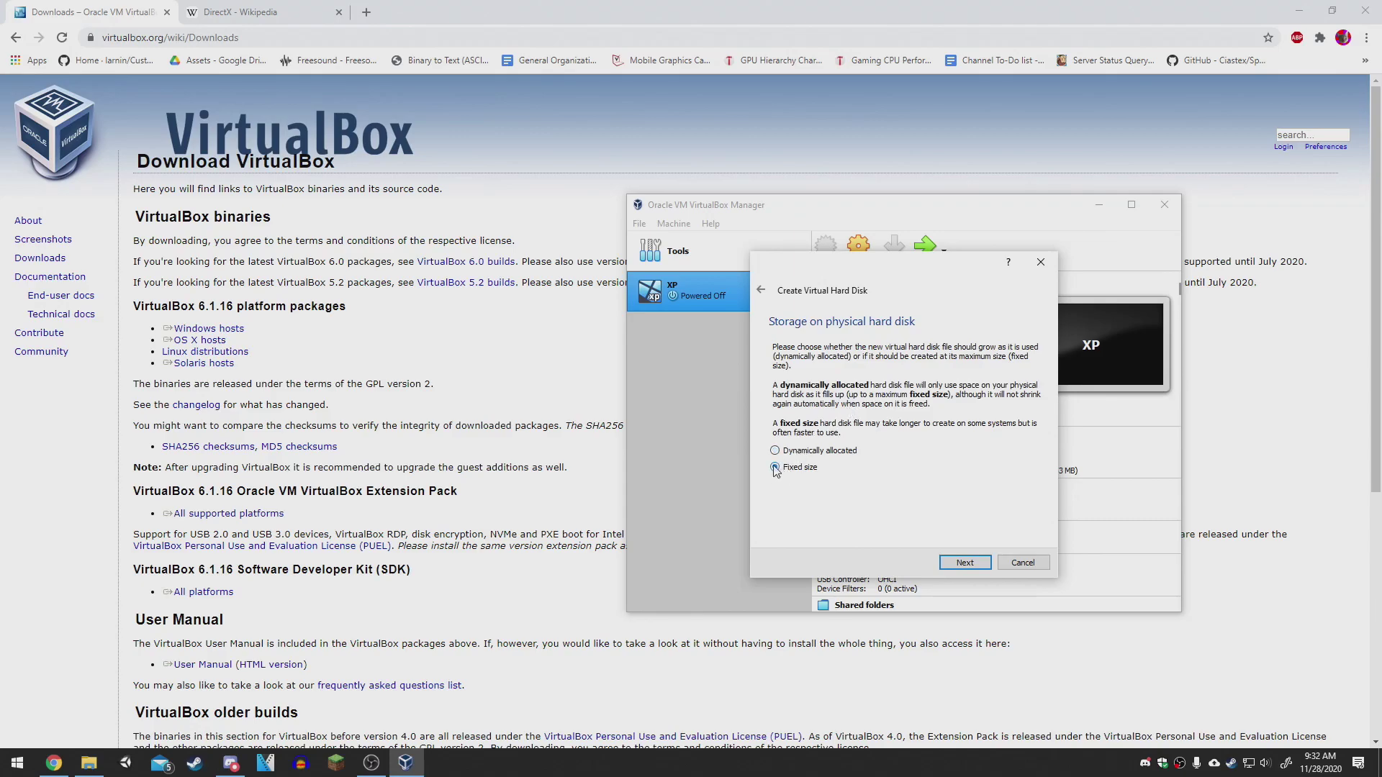
{"action": "left_click", "coordinate": [962, 564]}
{"action": "mouse_move", "coordinate": [896, 423]}
{"action": "left_mouse_down"}
{"action": "mouse_move", "coordinate": [778, 426]}
{"action": "mouse_move", "coordinate": [870, 427]}
{"action": "left_mouse_up"}
{"action": "left_click", "coordinate": [1014, 424]}
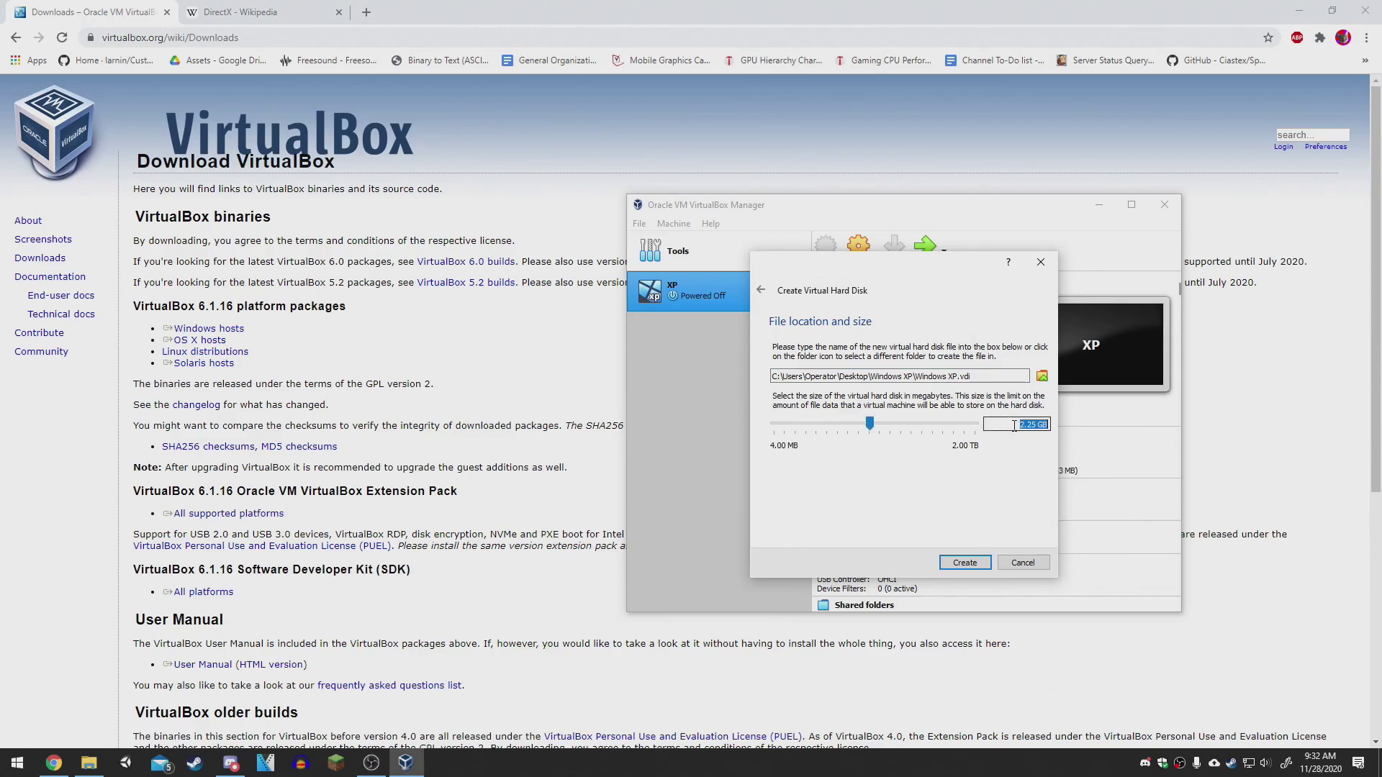
{"action": "type", "text": "2"}
{"action": "left_click", "coordinate": [1020, 424]}
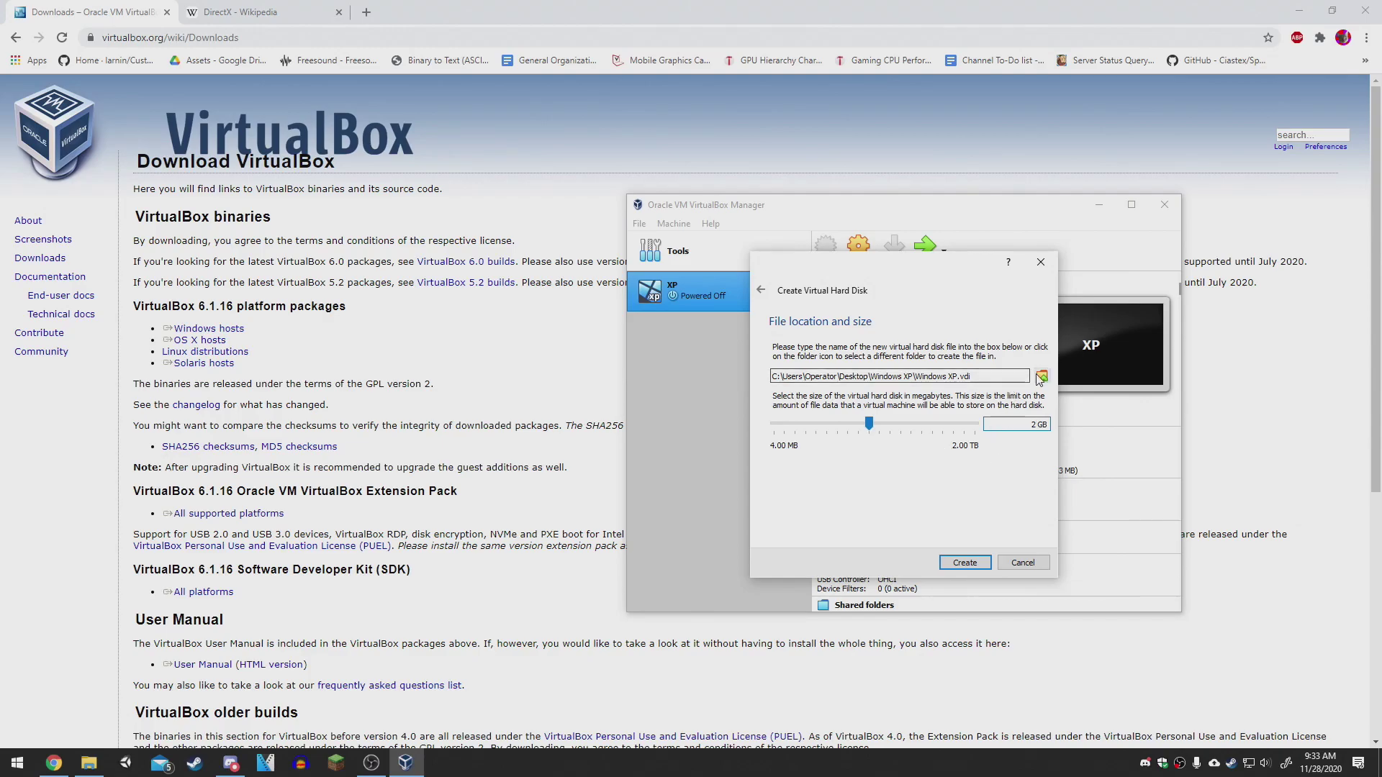
{"action": "key", "text": "Return"}
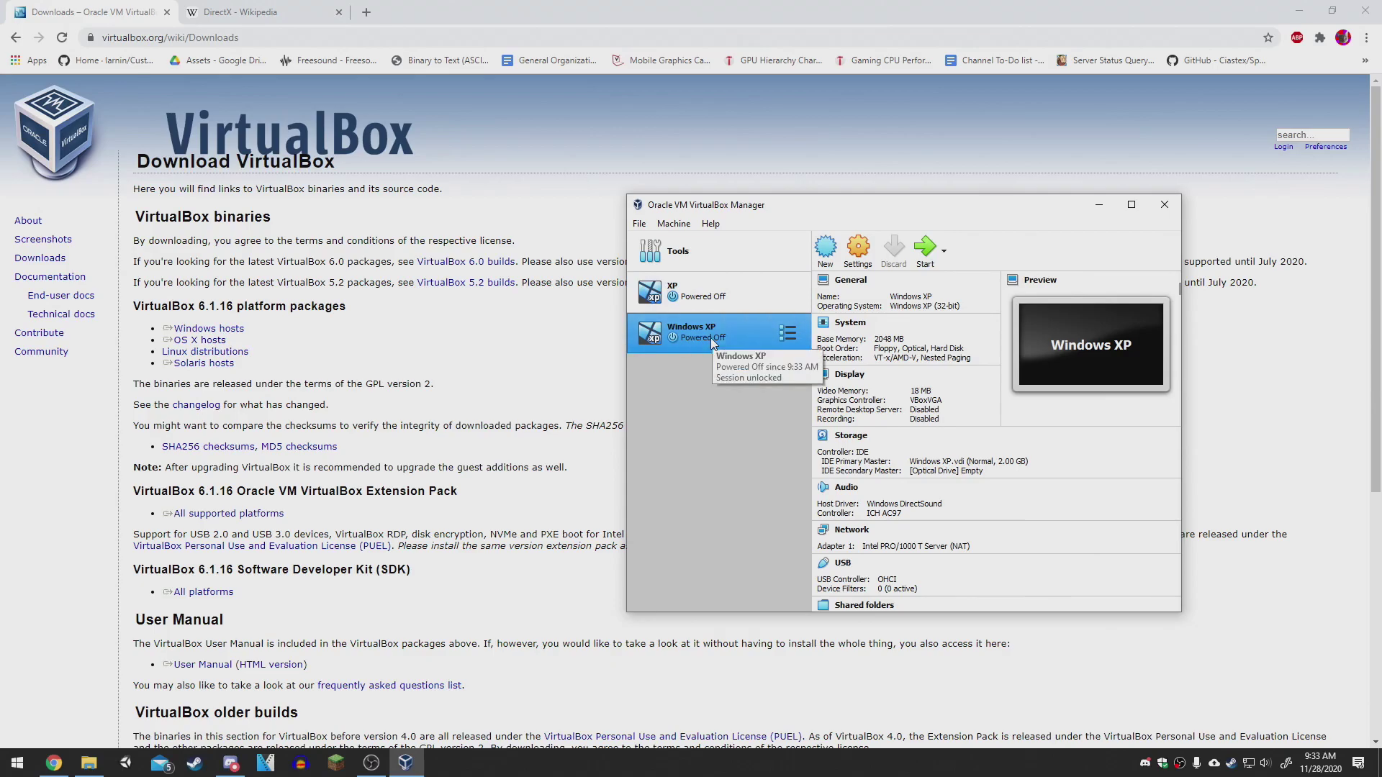
{"action": "left_click", "coordinate": [542, 377]}
{"action": "key", "text": "ctrl+t"}
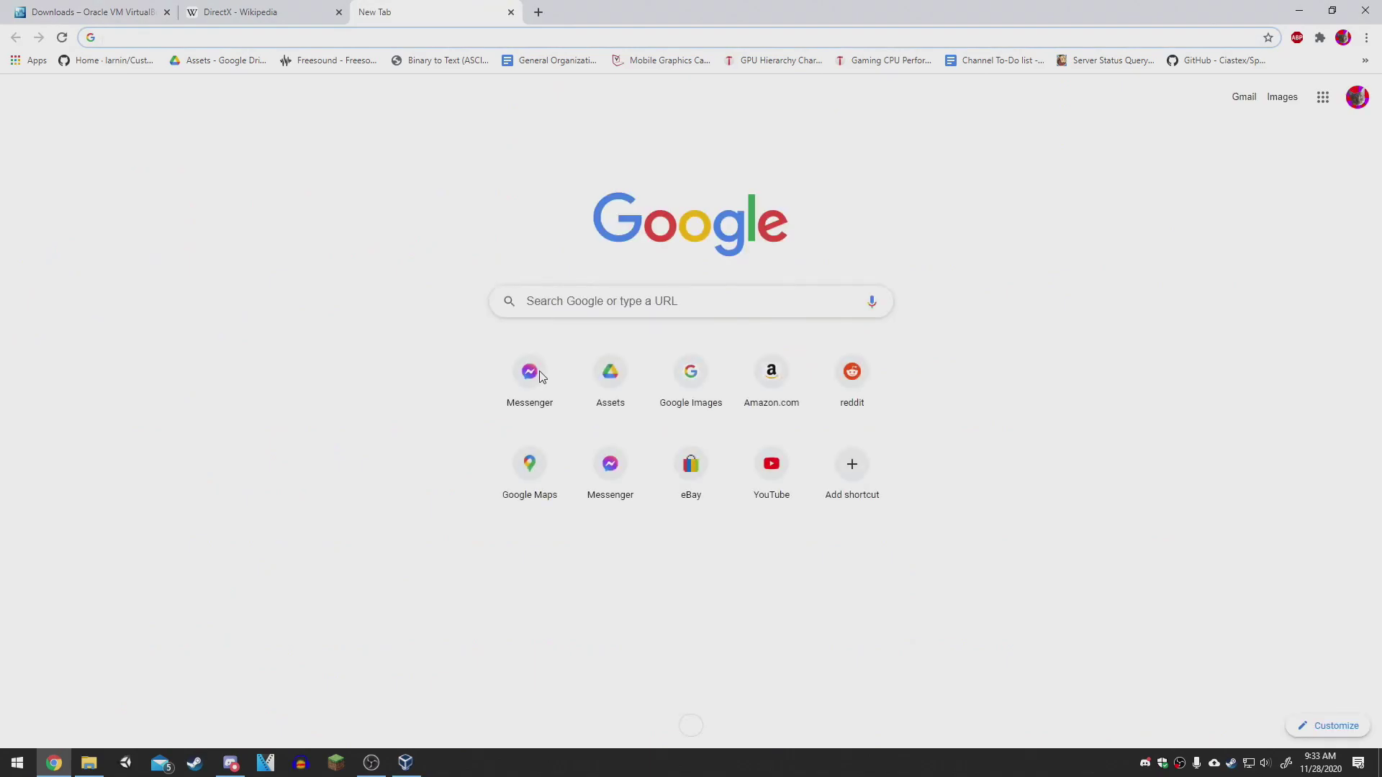
Search Google Images for 'dvd' and preview the DVD Wikipedia disc image.
{"action": "type", "text": "images.google.com"}
{"action": "key", "text": "Return"}
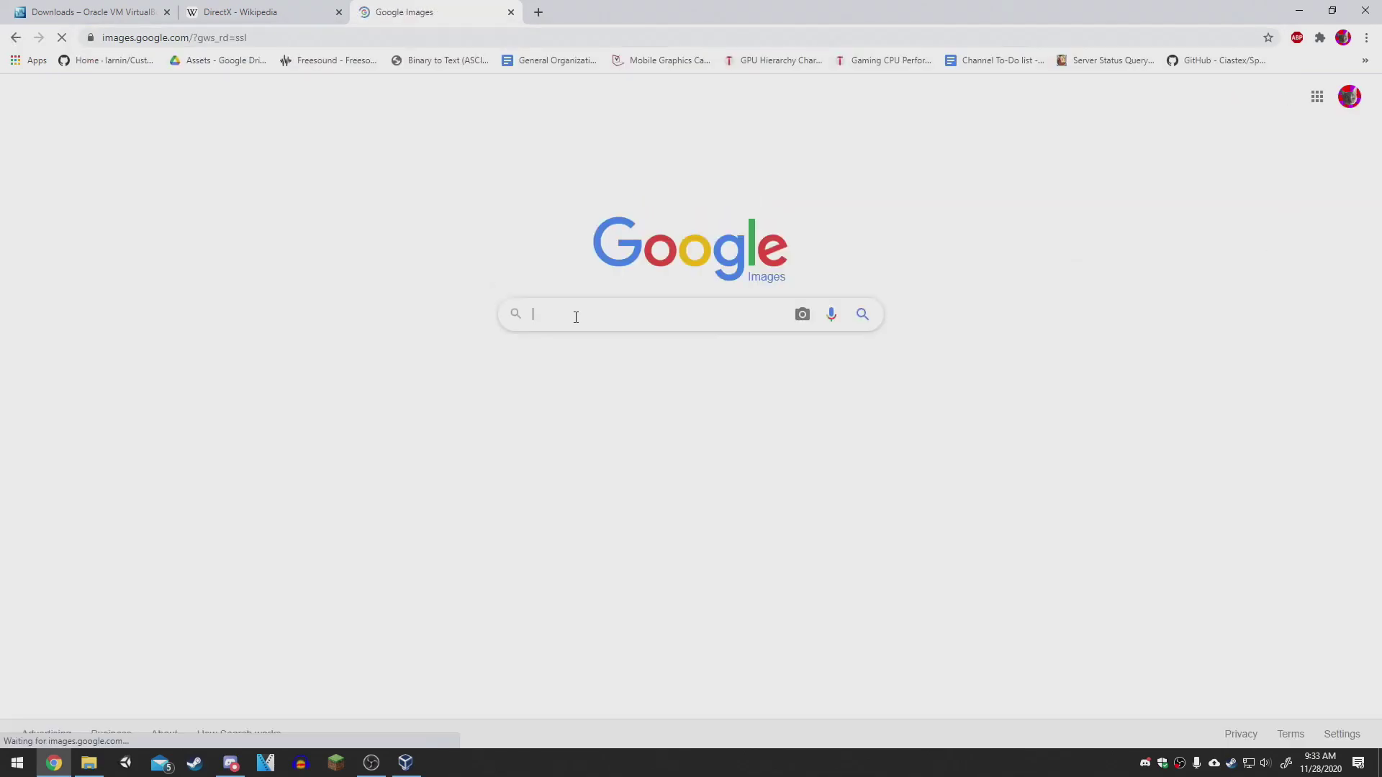
{"action": "type", "text": "dvd"}
{"action": "key", "text": "Return"}
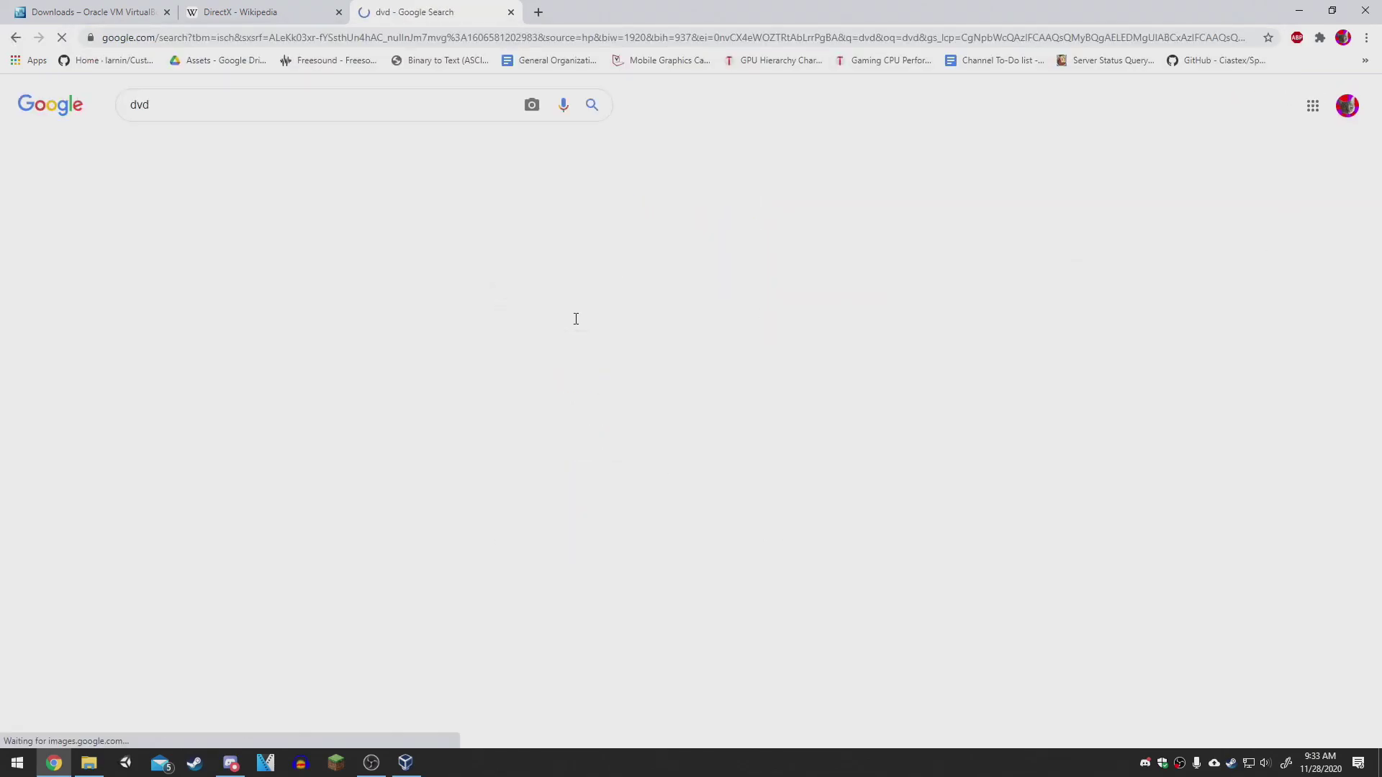
{"action": "scroll", "coordinate": [364, 360], "scroll_direction": "down", "scroll_amount": 5}
{"action": "left_click", "coordinate": [345, 188]}
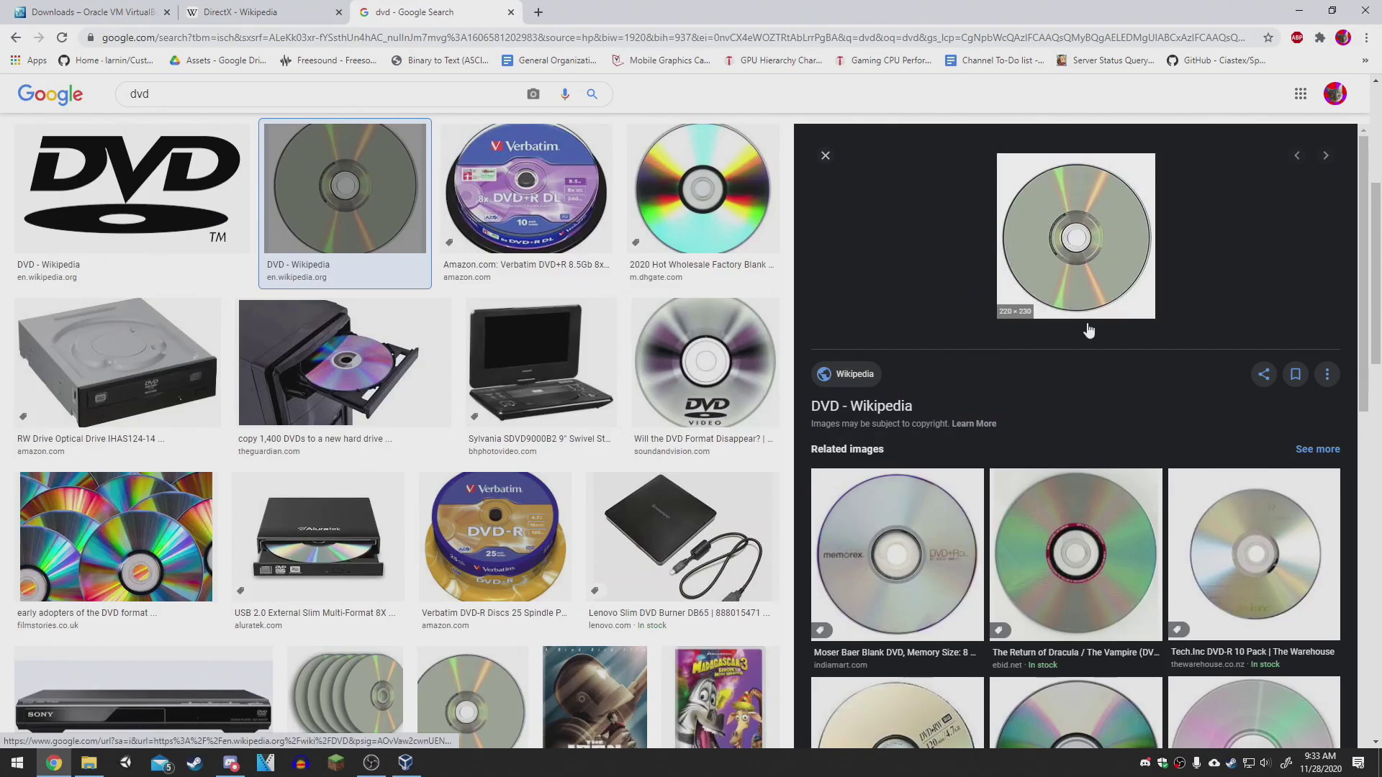
Switch to the regular Google web results for 'dvd'.
{"action": "scroll", "coordinate": [923, 261], "scroll_direction": "up", "scroll_amount": 5}
{"action": "left_click", "coordinate": [278, 108]}
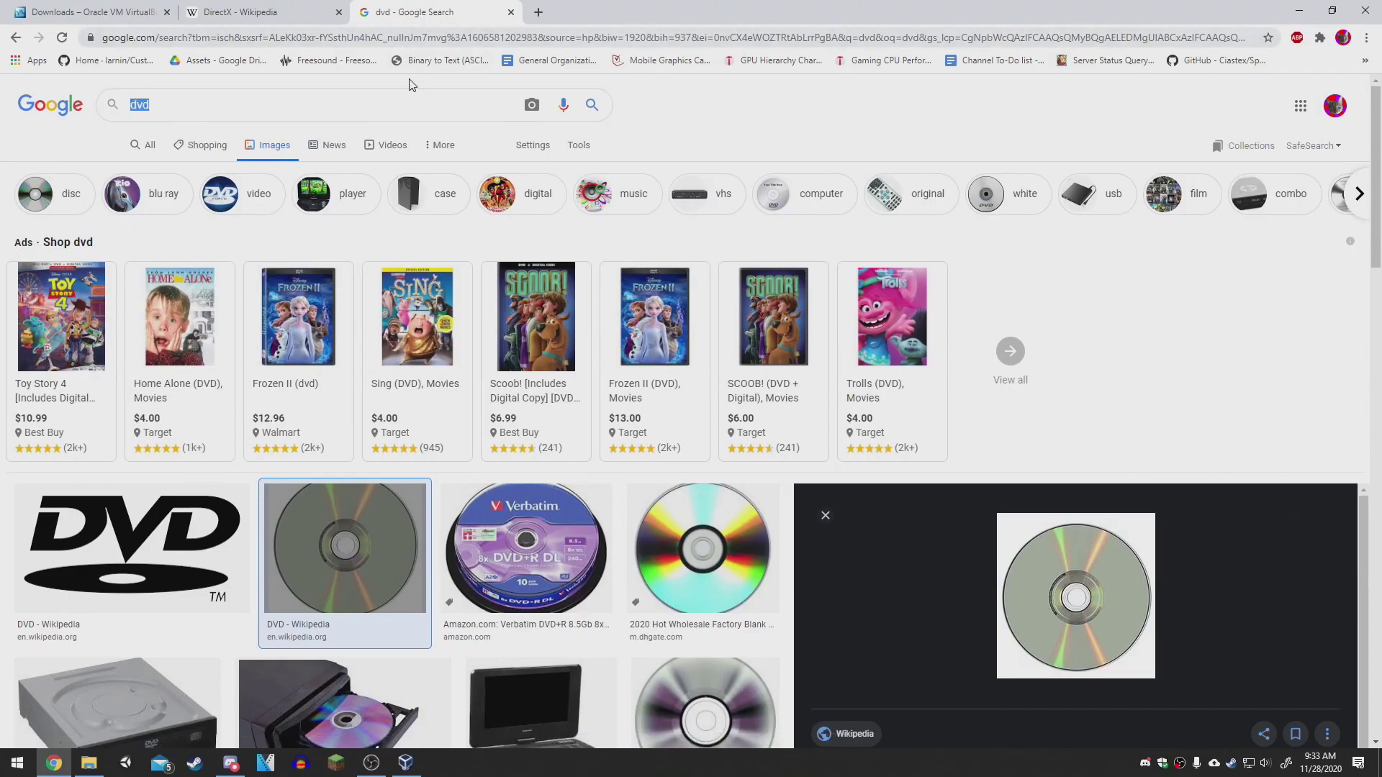
{"action": "left_click", "coordinate": [143, 144]}
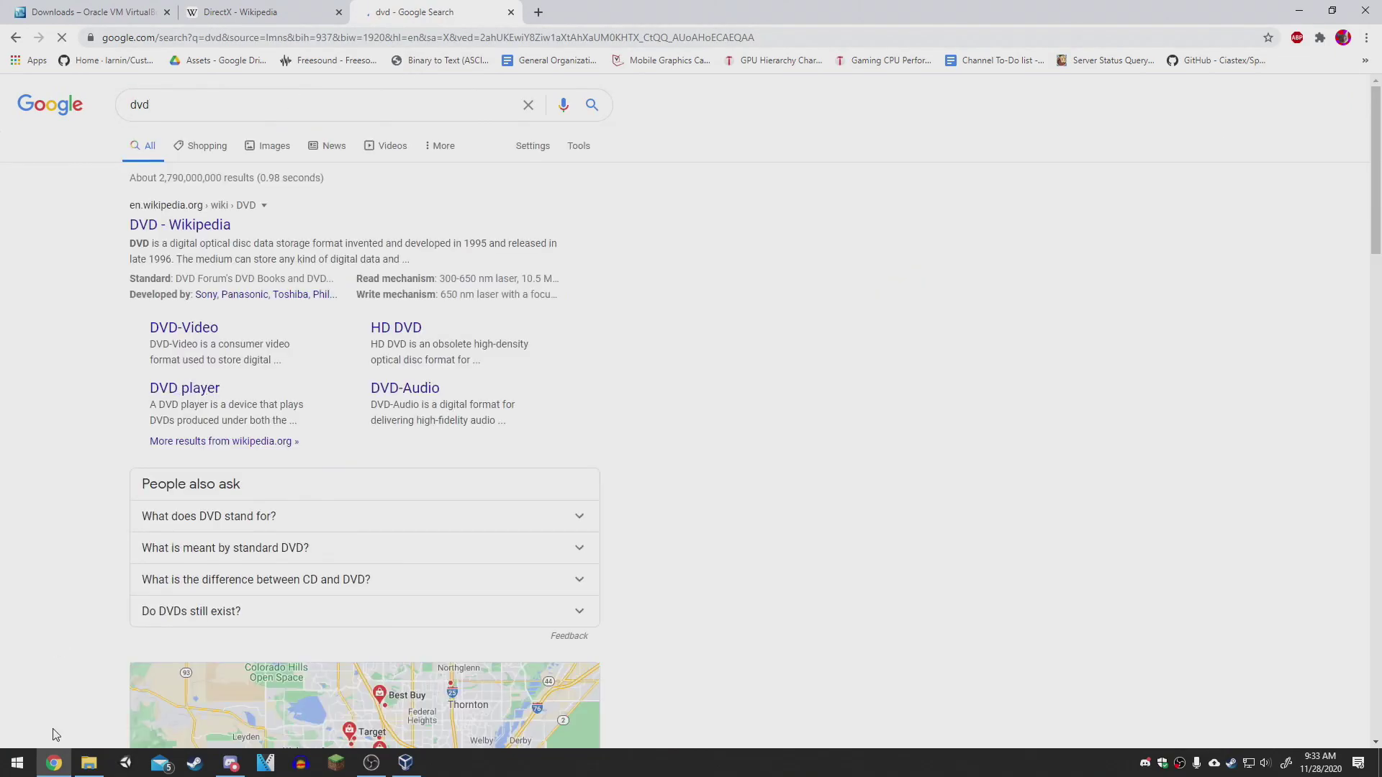
{"action": "left_click", "coordinate": [88, 763]}
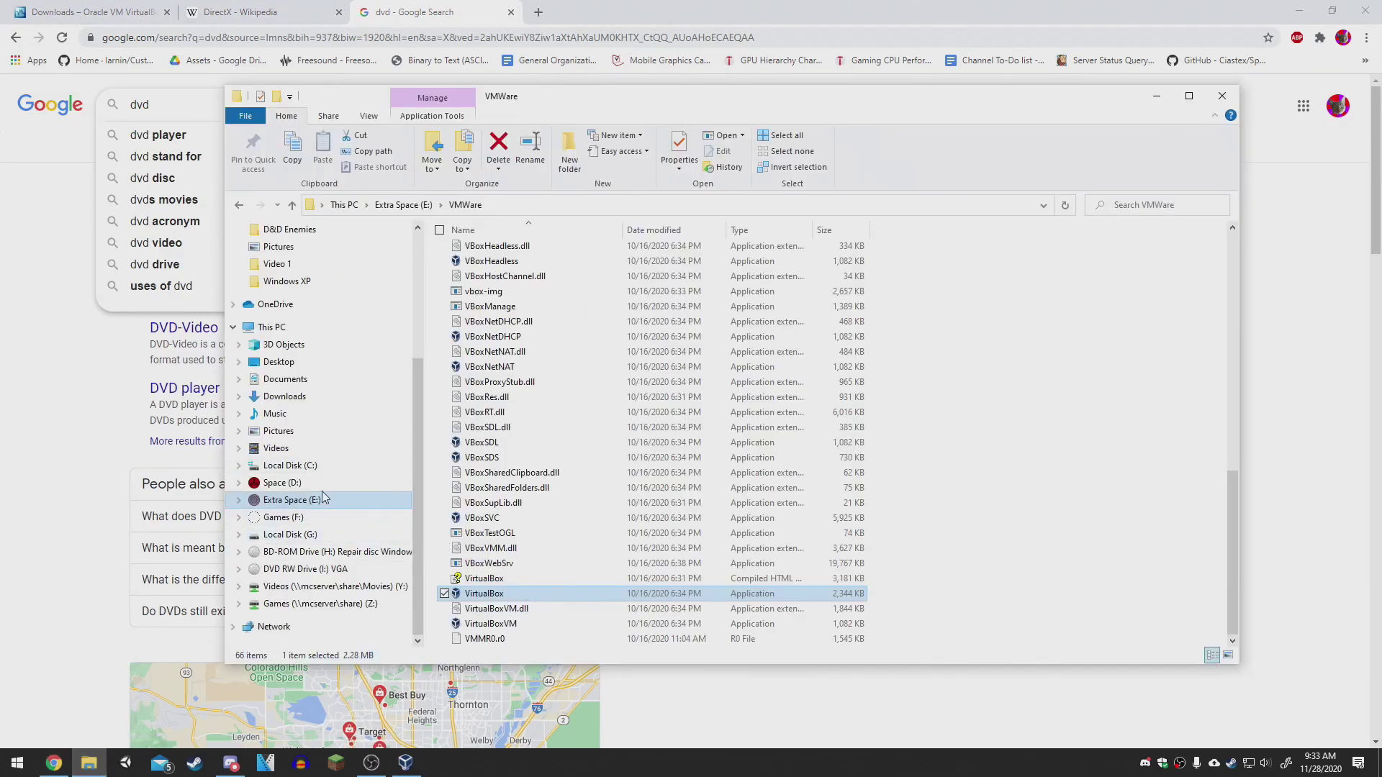
Permanently delete the w2k3sp2 ISO from D:\ISO\Windows XP.
{"action": "left_click", "coordinate": [381, 482]}
{"action": "double_click", "coordinate": [526, 462]}
{"action": "double_click", "coordinate": [529, 373]}
{"action": "left_click", "coordinate": [546, 253]}
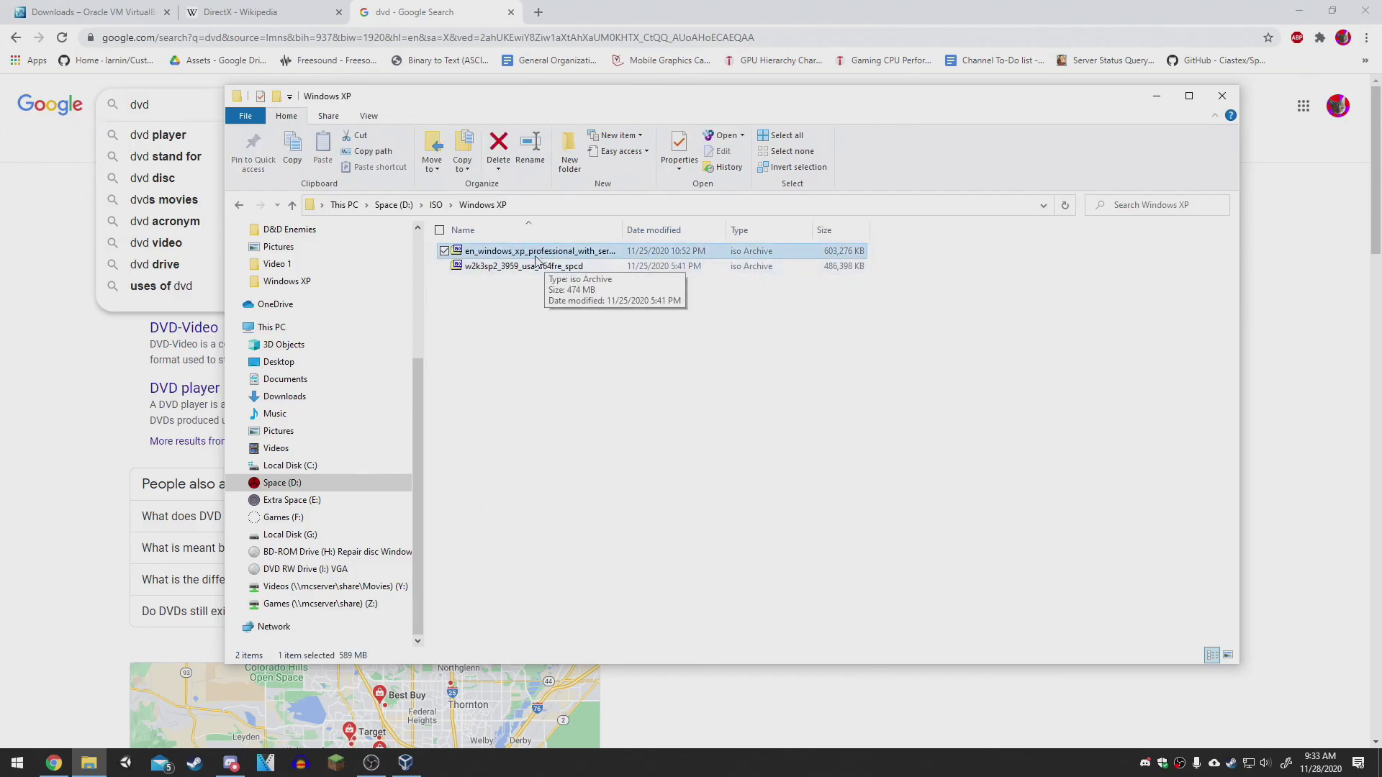
{"action": "left_click", "coordinate": [597, 266]}
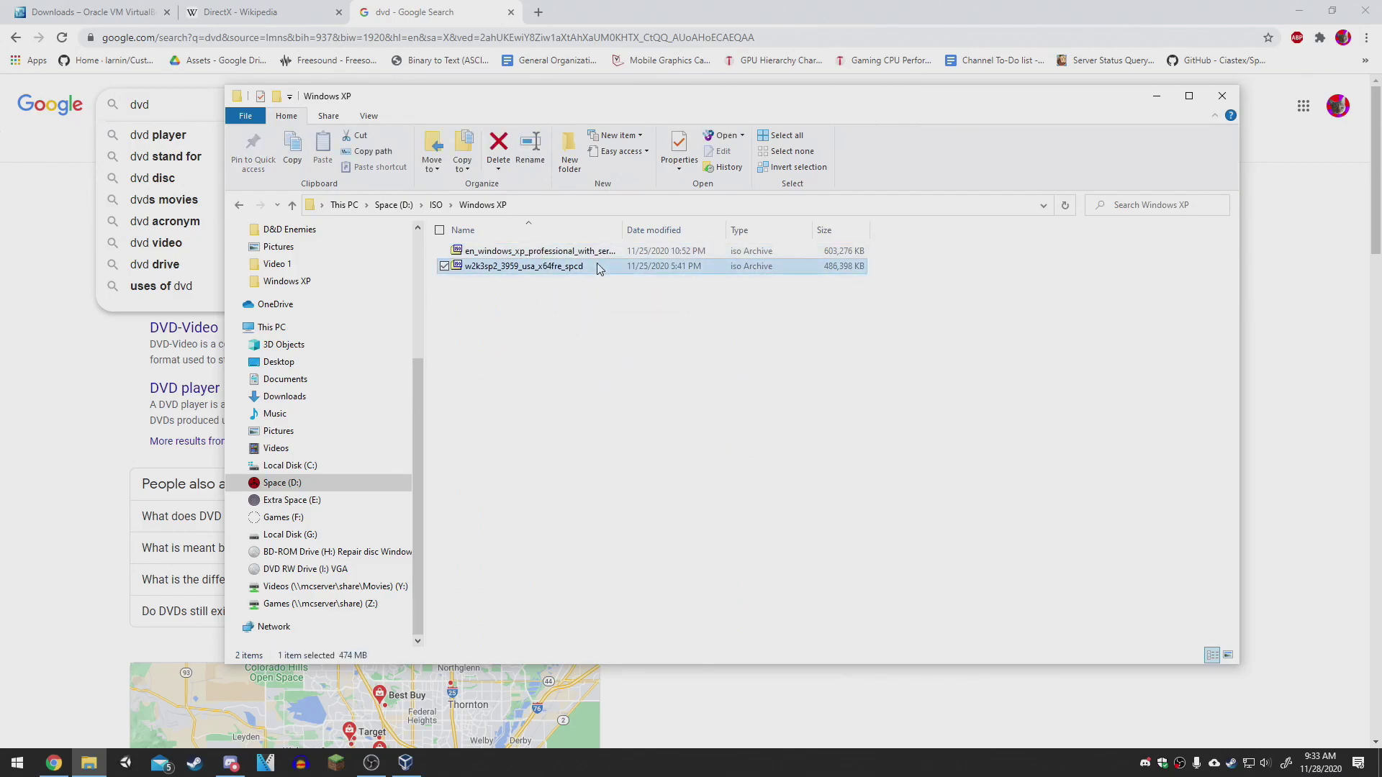
{"action": "key", "text": "shift+Delete"}
{"action": "key", "text": "Return"}
Browse to the Games (F:) drive and select the Hot Wheels Mecha ISO.
{"action": "left_click", "coordinate": [421, 206]}
{"action": "left_click", "coordinate": [436, 205]}
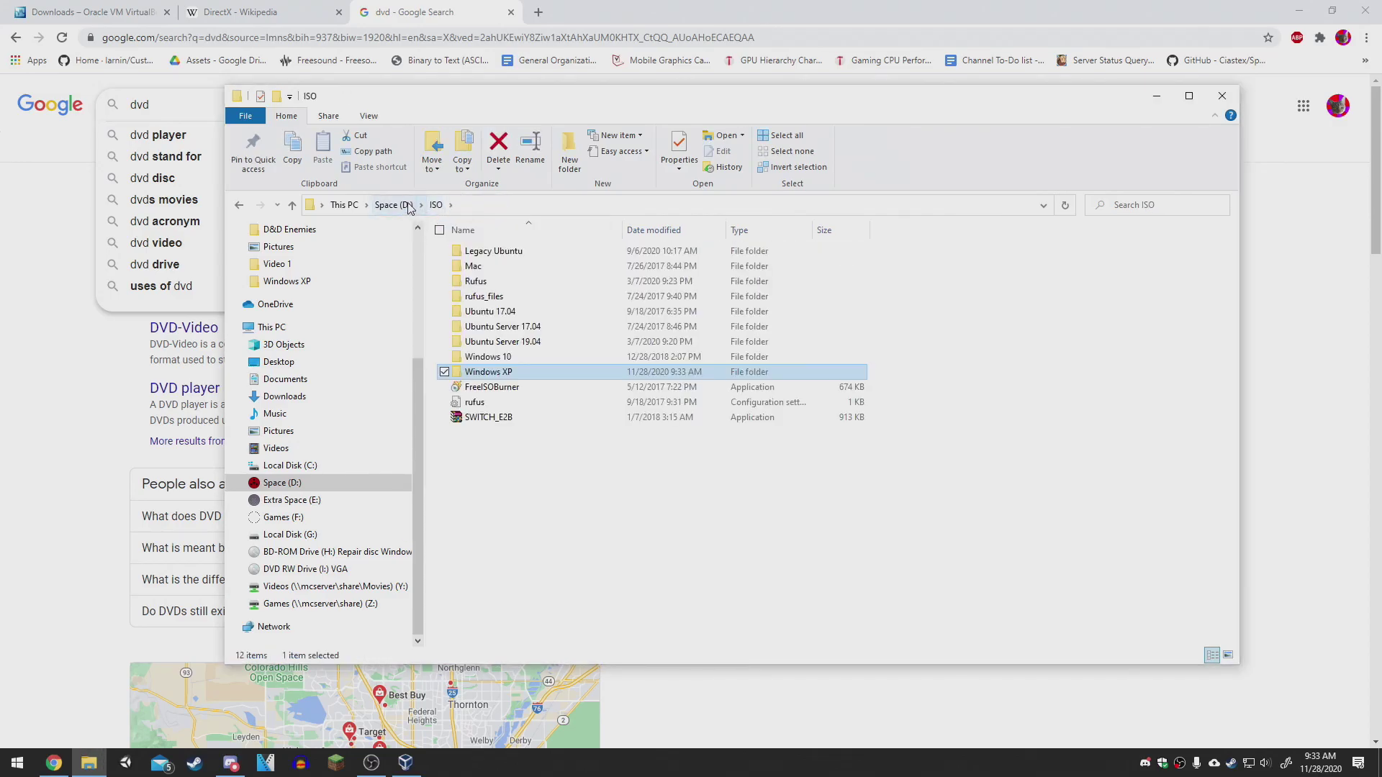
{"action": "left_click", "coordinate": [408, 207]}
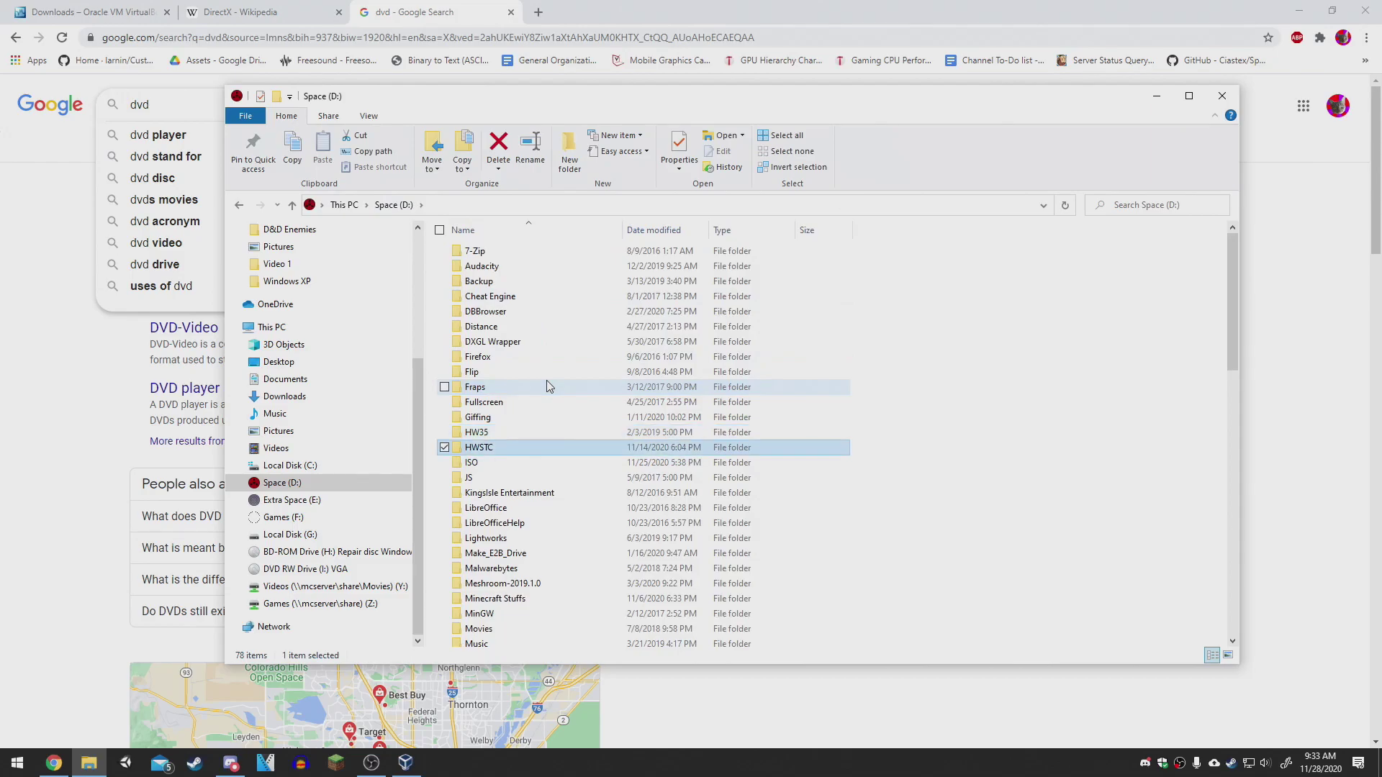
{"action": "left_click", "coordinate": [283, 518]}
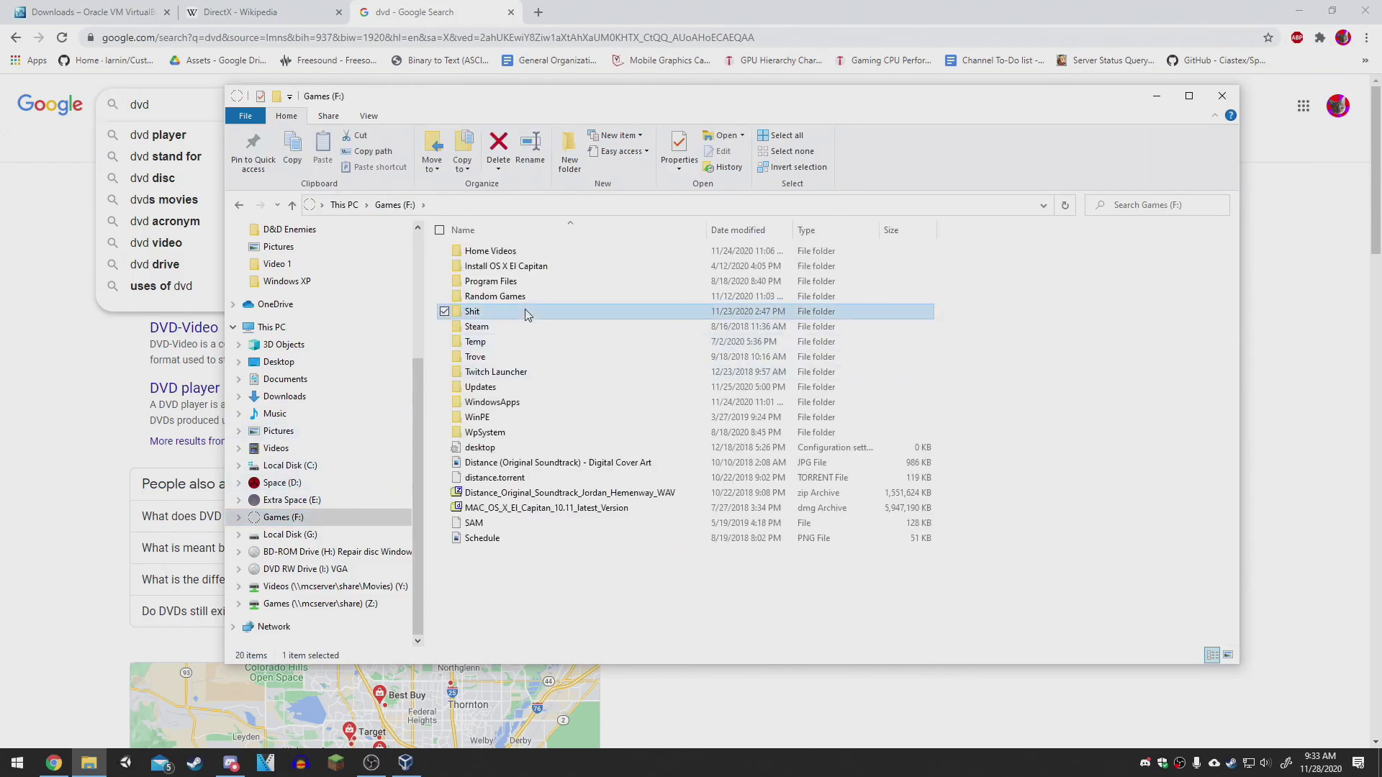
{"action": "double_click", "coordinate": [529, 311]}
{"action": "left_click", "coordinate": [547, 252]}
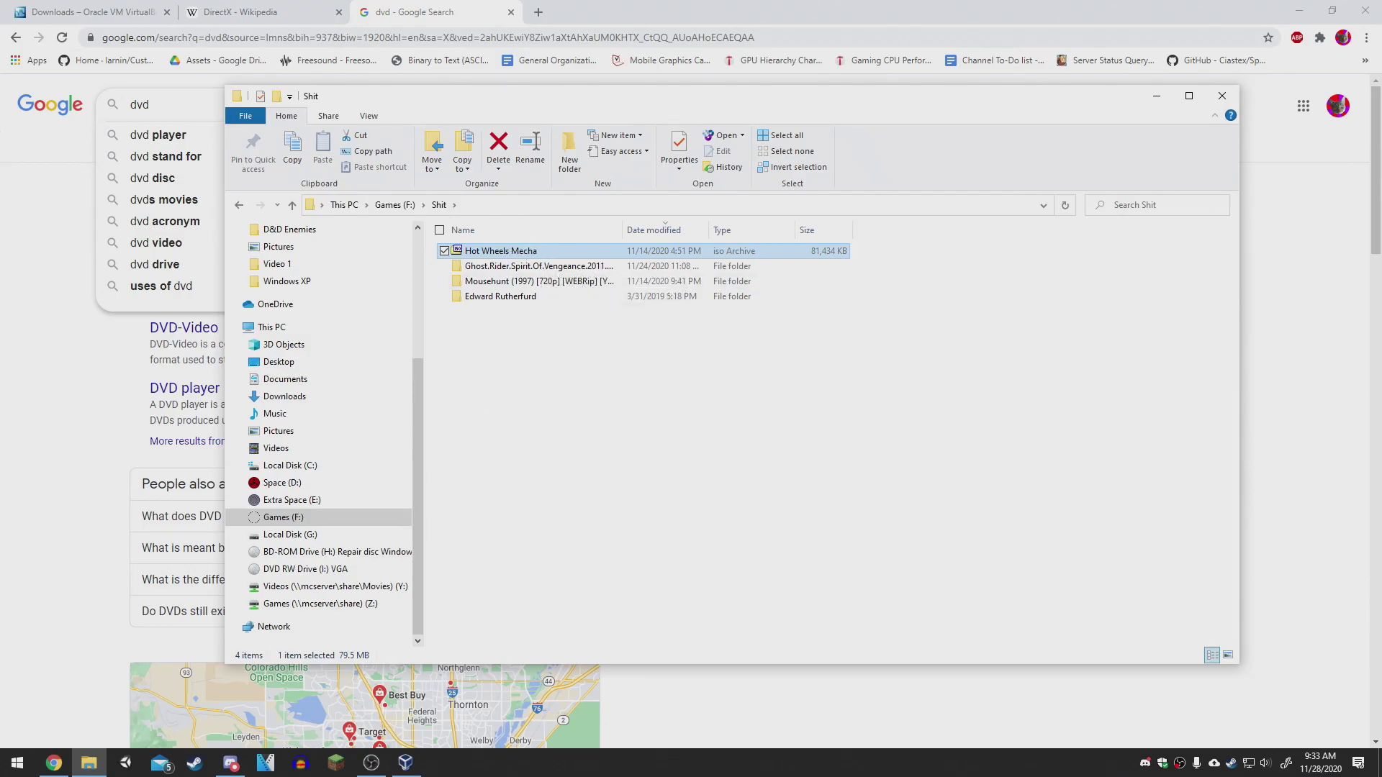
{"action": "left_click", "coordinate": [405, 763]}
Start the Windows XP VM and pick the Windows XP Professional ISO from D:\ISO as start-up disk.
{"action": "left_click", "coordinate": [858, 248]}
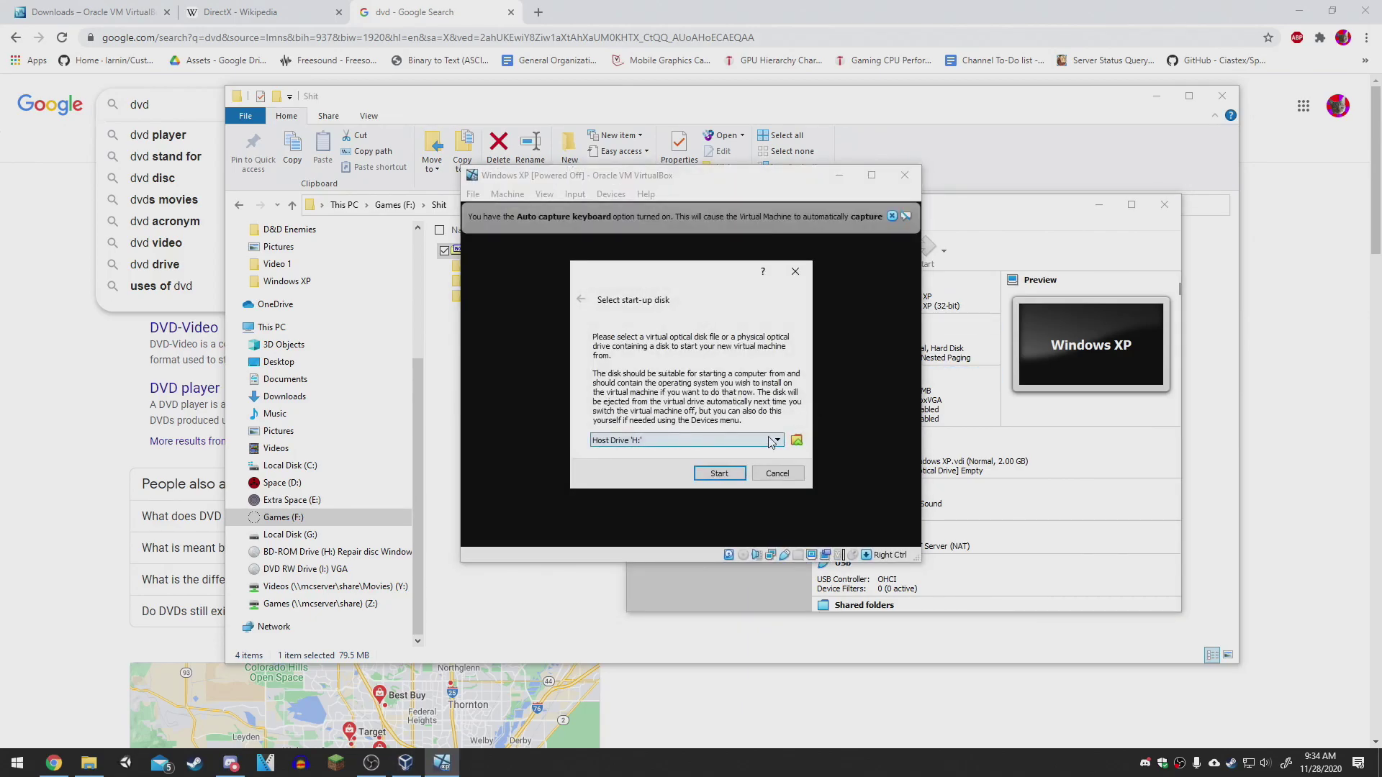
{"action": "left_click", "coordinate": [797, 440]}
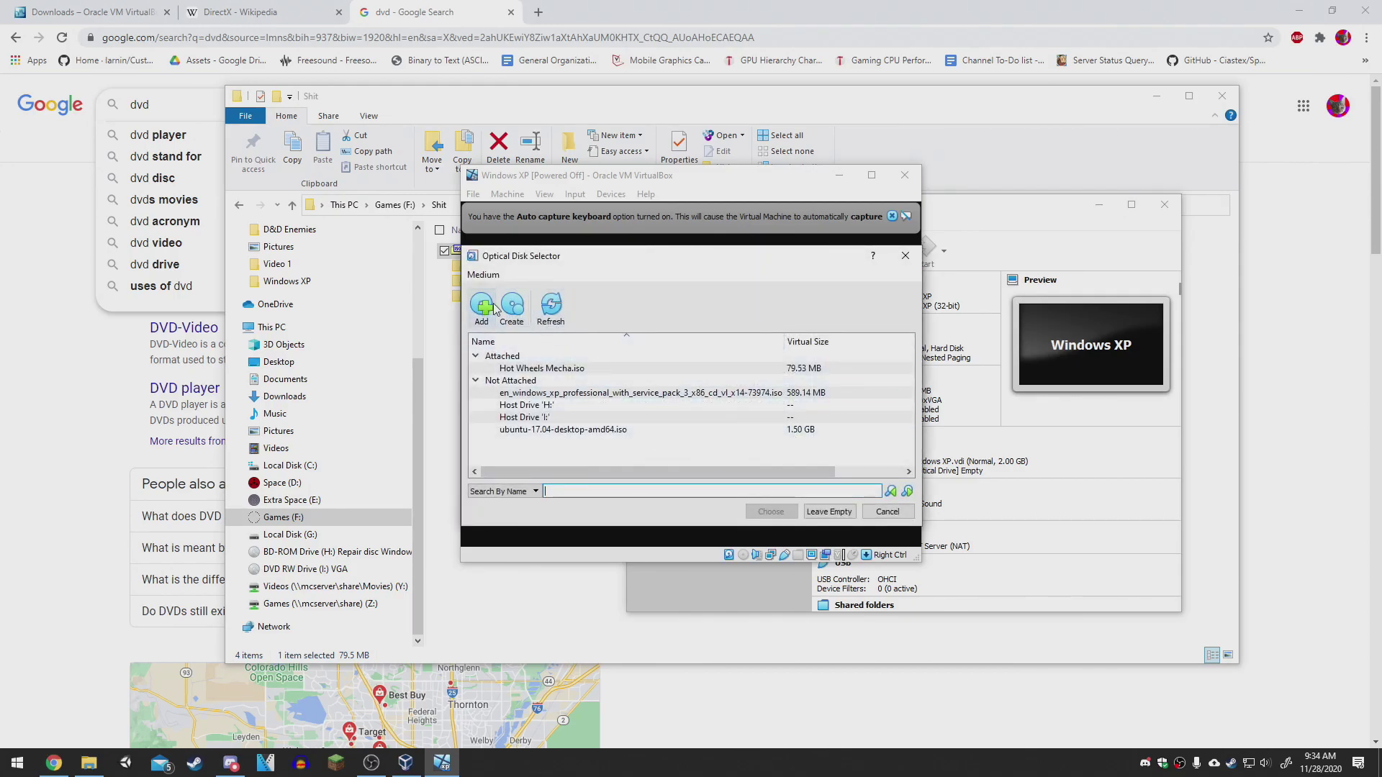
{"action": "left_click", "coordinate": [653, 392]}
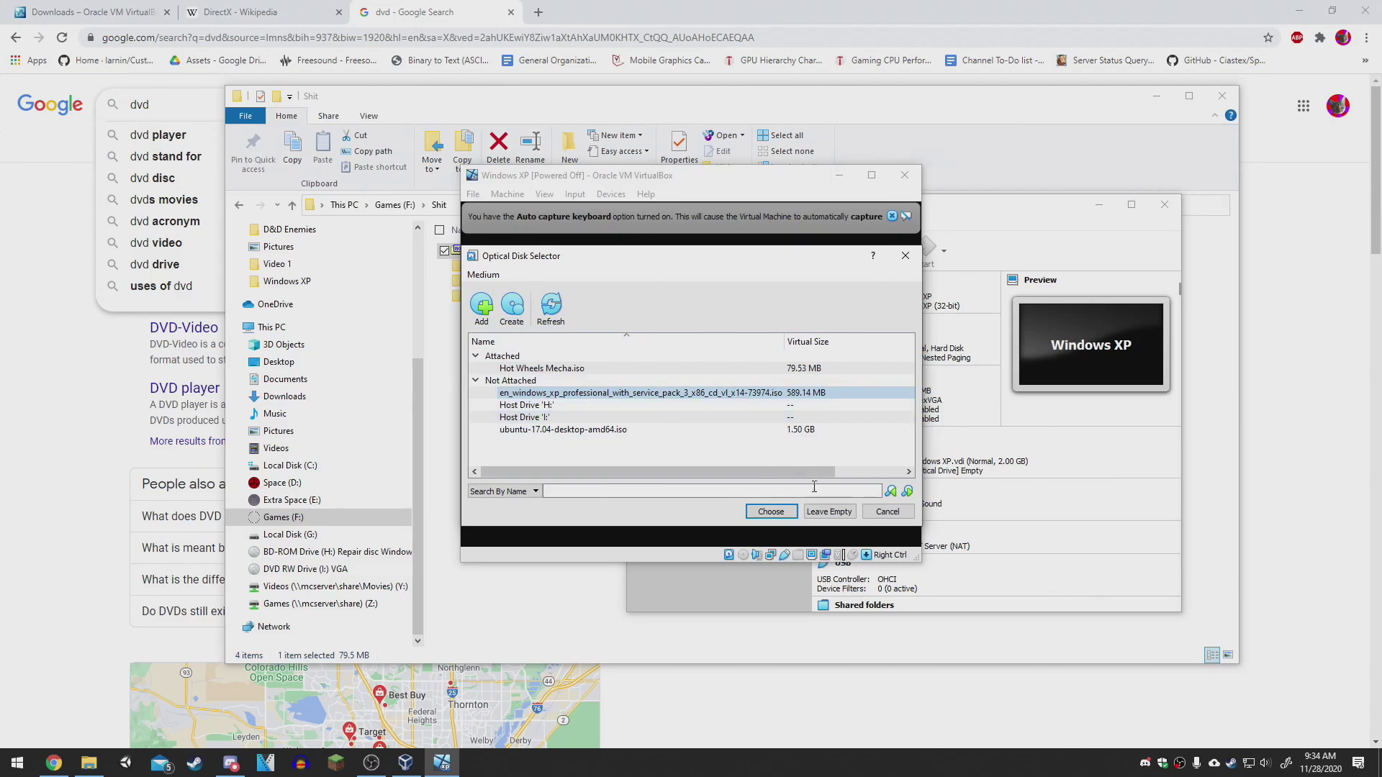
{"action": "left_click", "coordinate": [480, 307]}
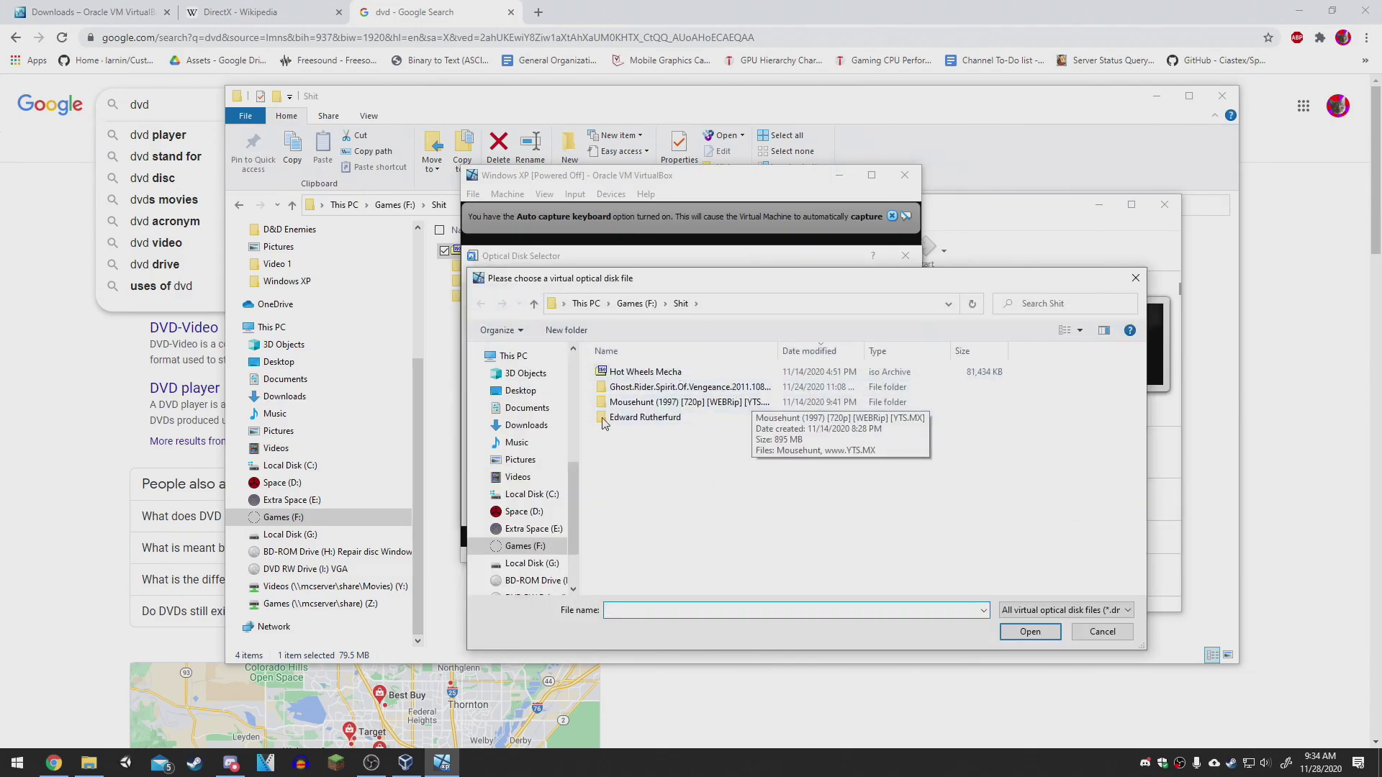
{"action": "left_click", "coordinate": [524, 511]}
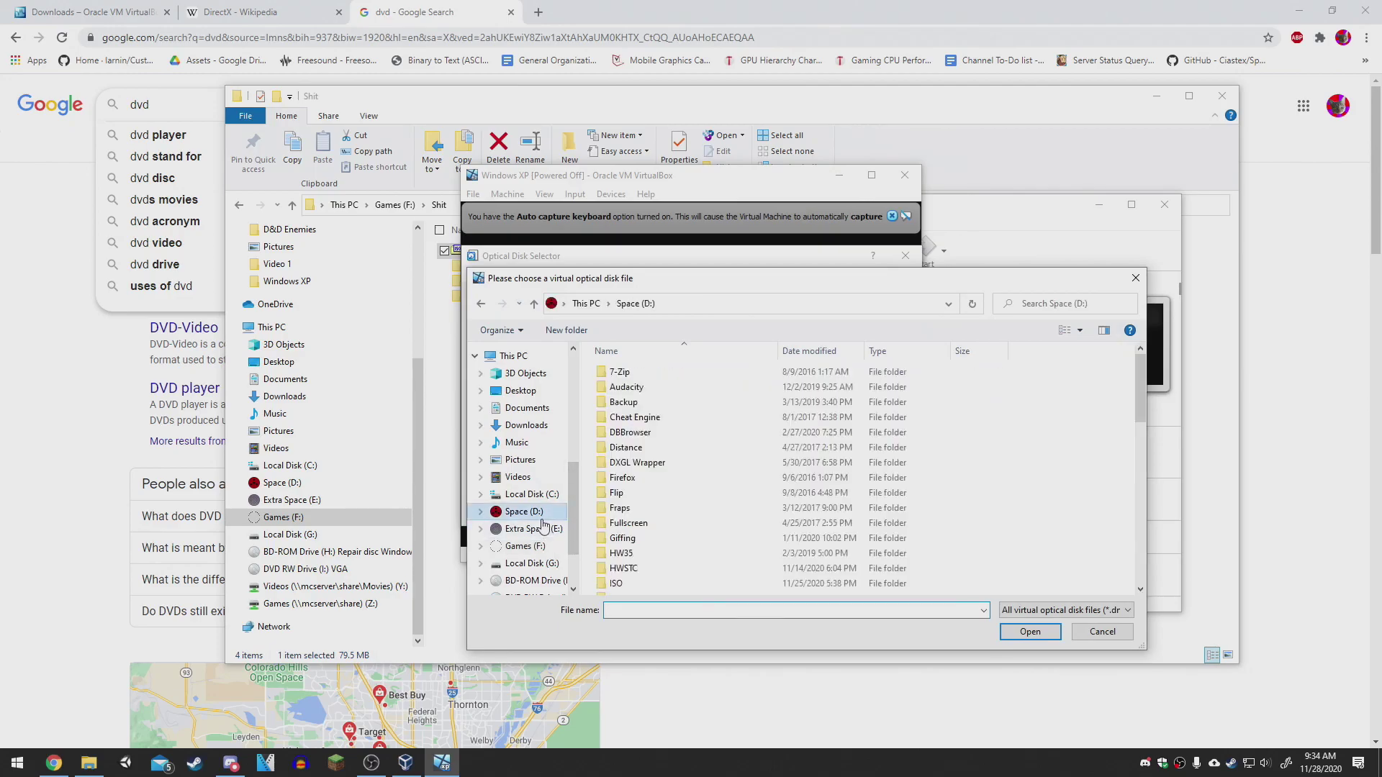
{"action": "scroll", "coordinate": [669, 540], "scroll_direction": "down", "scroll_amount": 5}
{"action": "scroll", "coordinate": [657, 451], "scroll_direction": "up", "scroll_amount": 1}
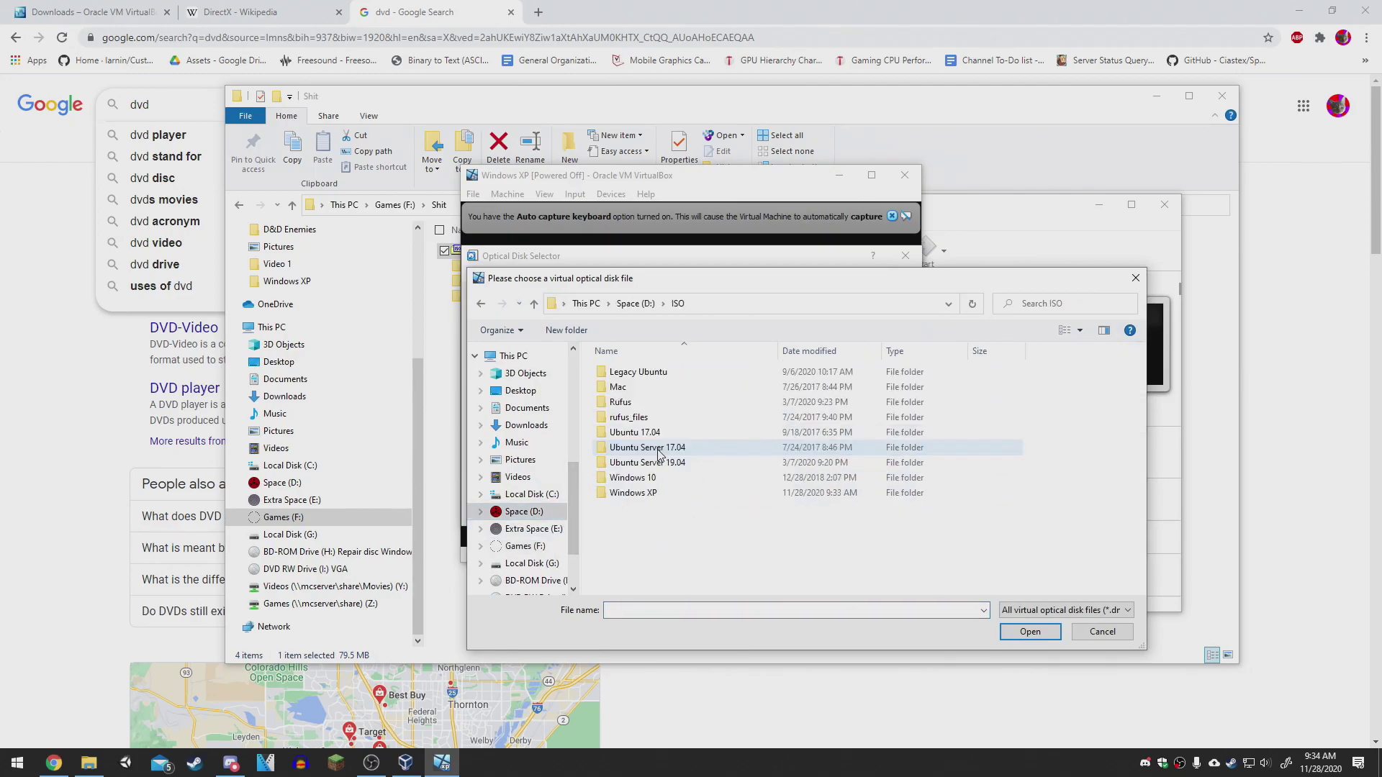
{"action": "double_click", "coordinate": [658, 496]}
{"action": "double_click", "coordinate": [651, 370]}
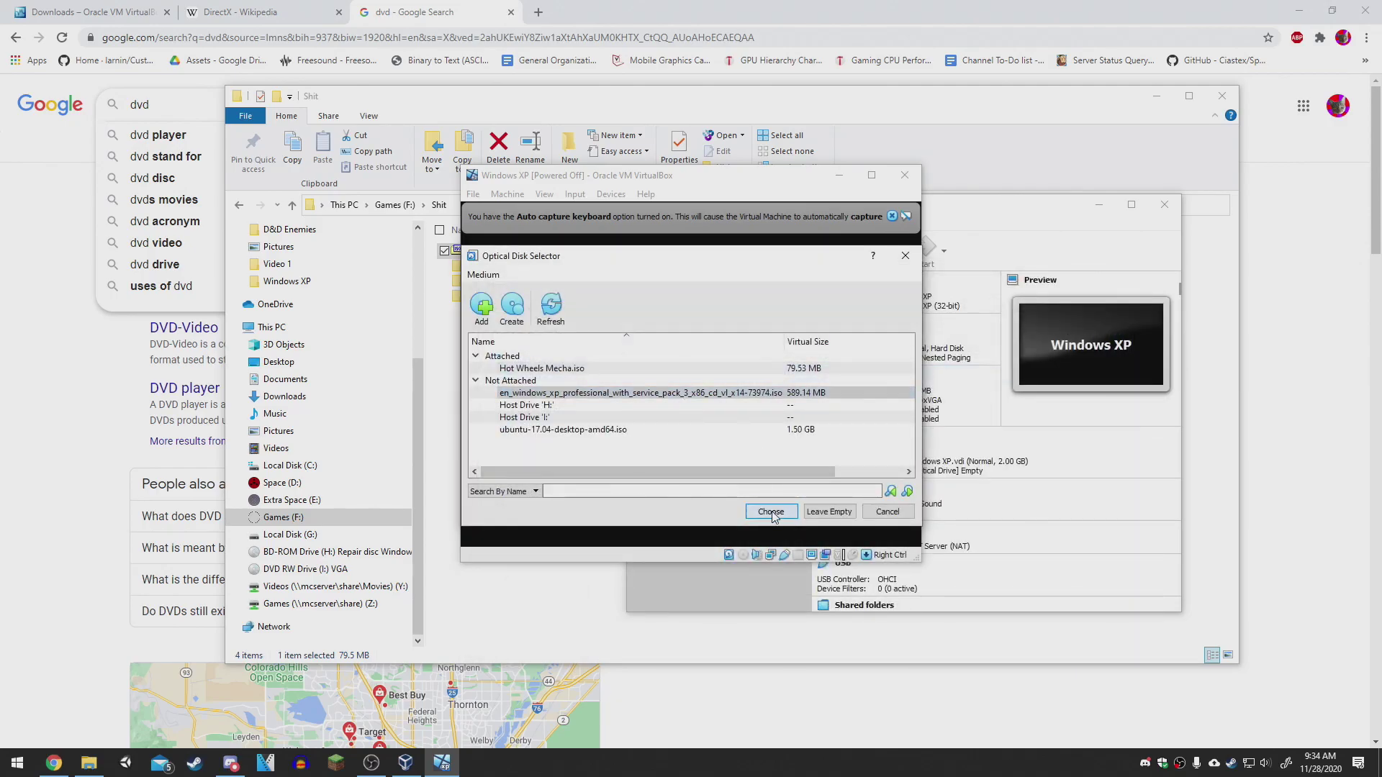
{"action": "left_click", "coordinate": [771, 511]}
Boot the VM from the Windows XP ISO and accept the license agreement with F8.
{"action": "left_click", "coordinate": [720, 475]}
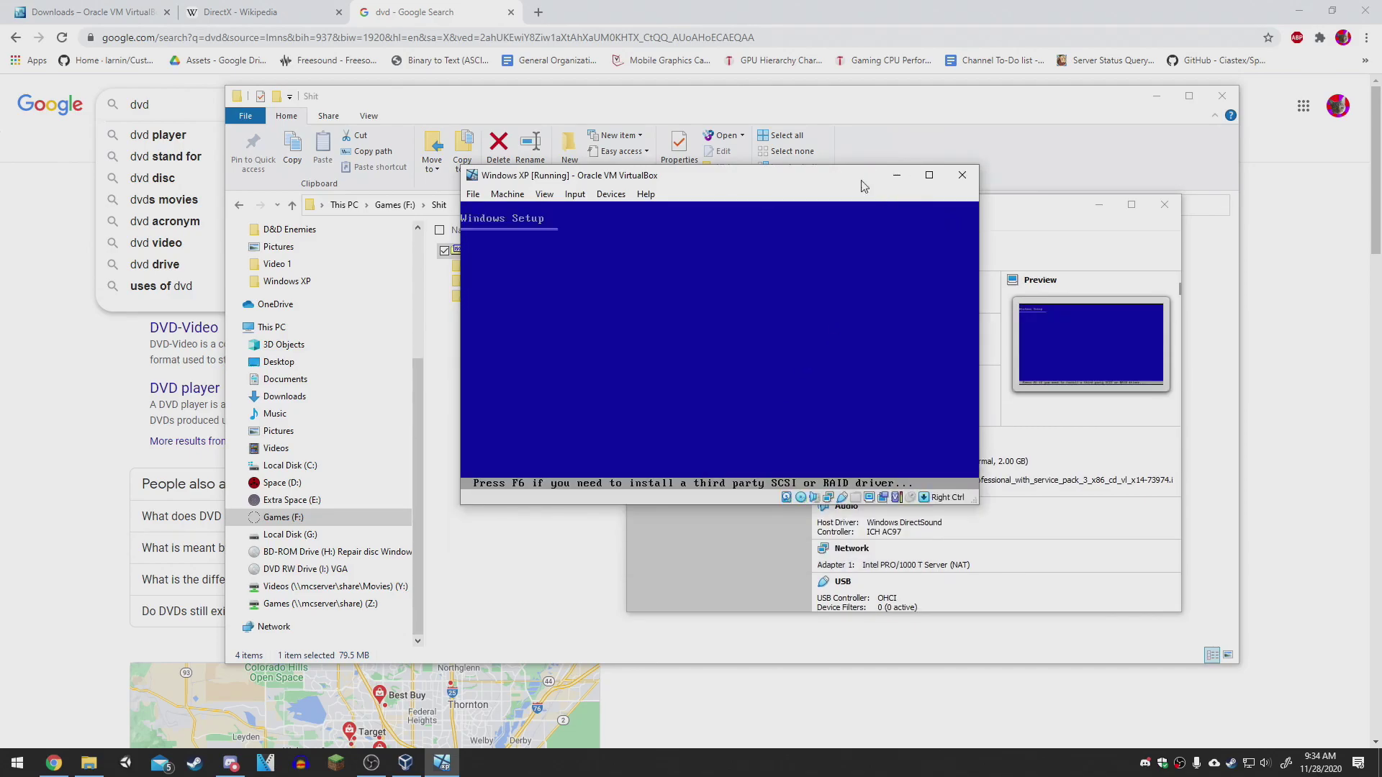
{"action": "left_click_drag", "start_coordinate": [824, 177], "coordinate": [778, 194]}
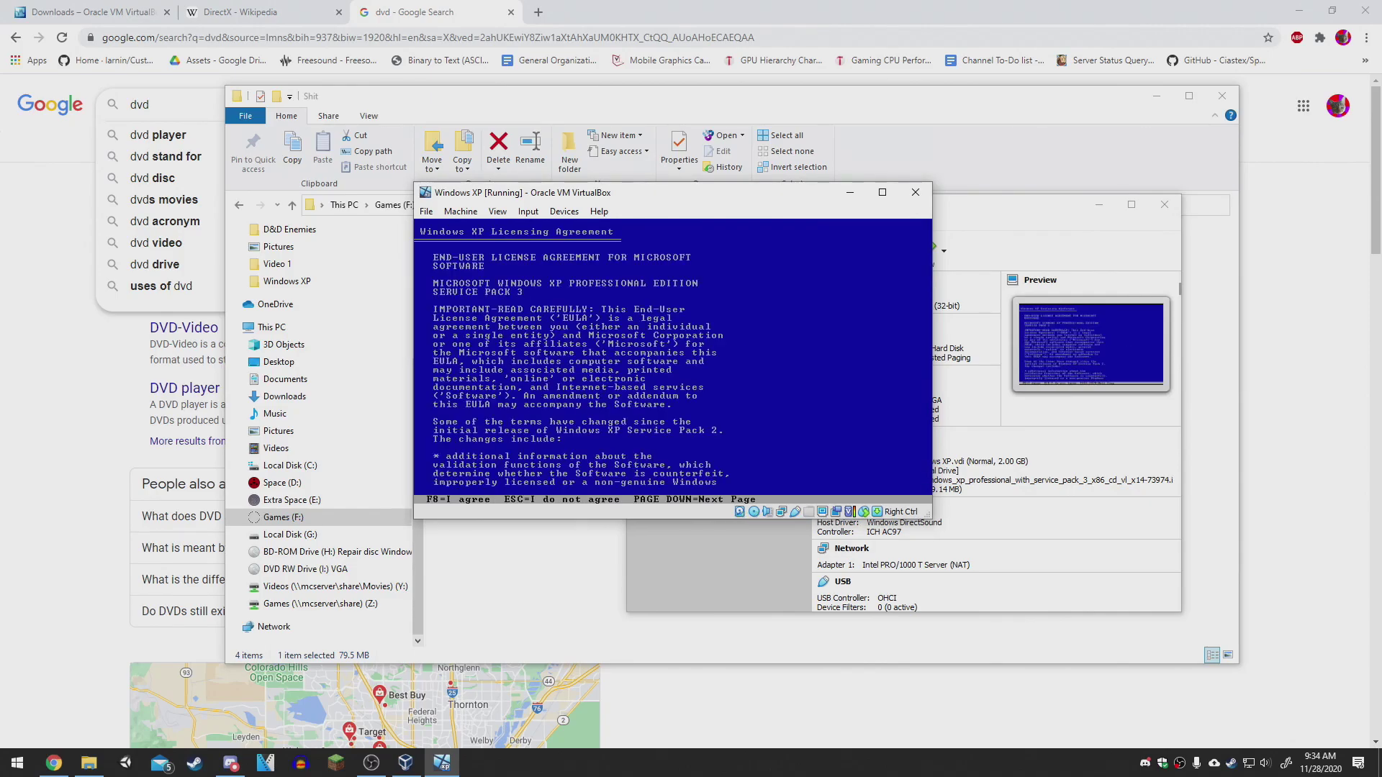
{"action": "key", "text": "F8"}
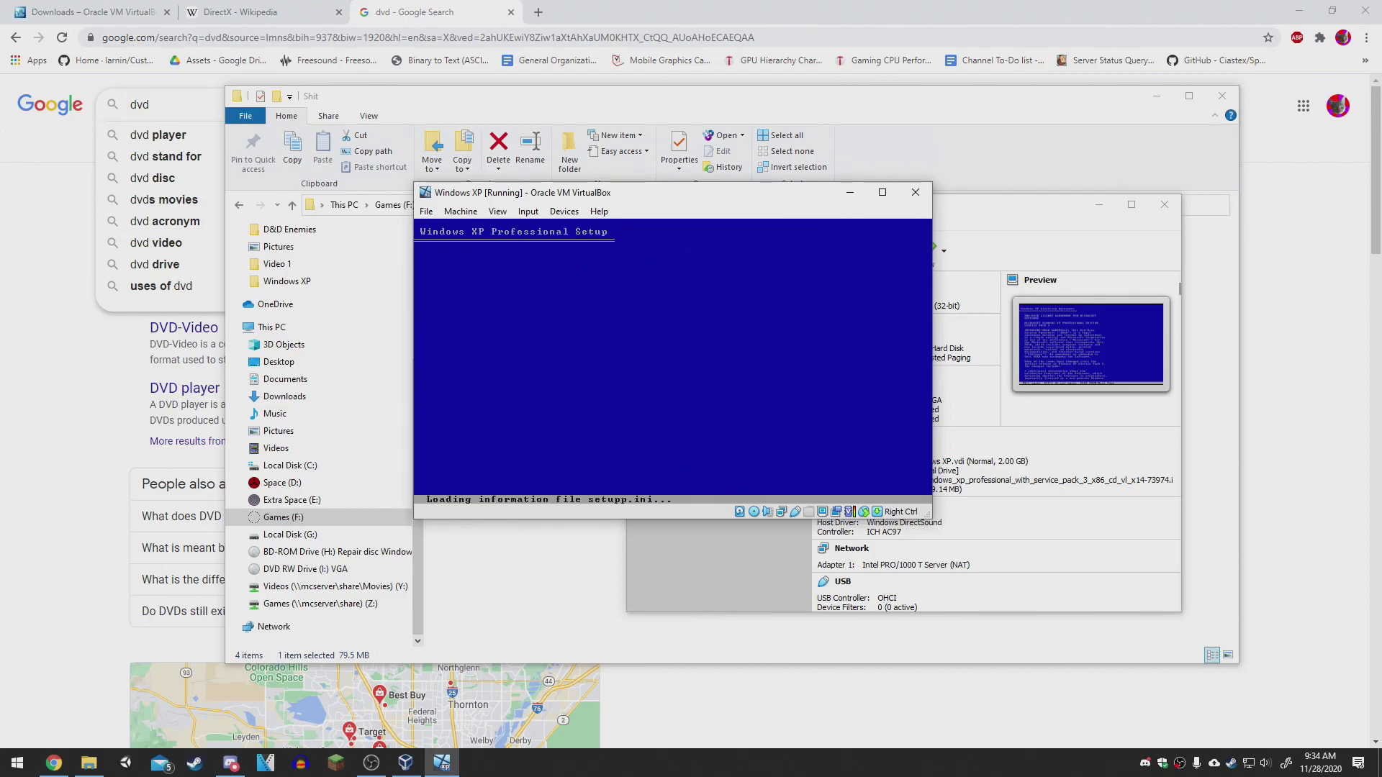
Create a partition on the unpartitioned space, format it NTFS, and restart after file copying.
{"action": "key", "text": "Return"}
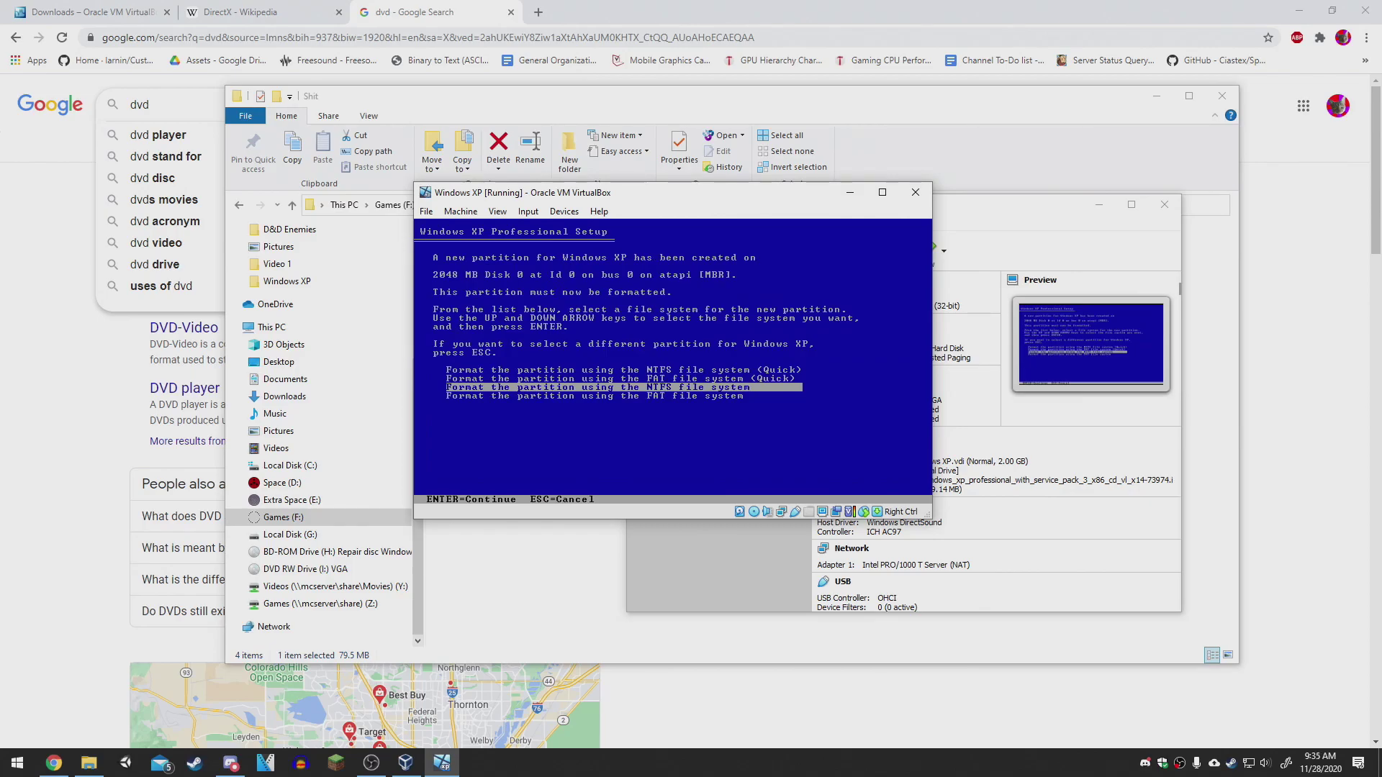
{"action": "key", "text": "Return"}
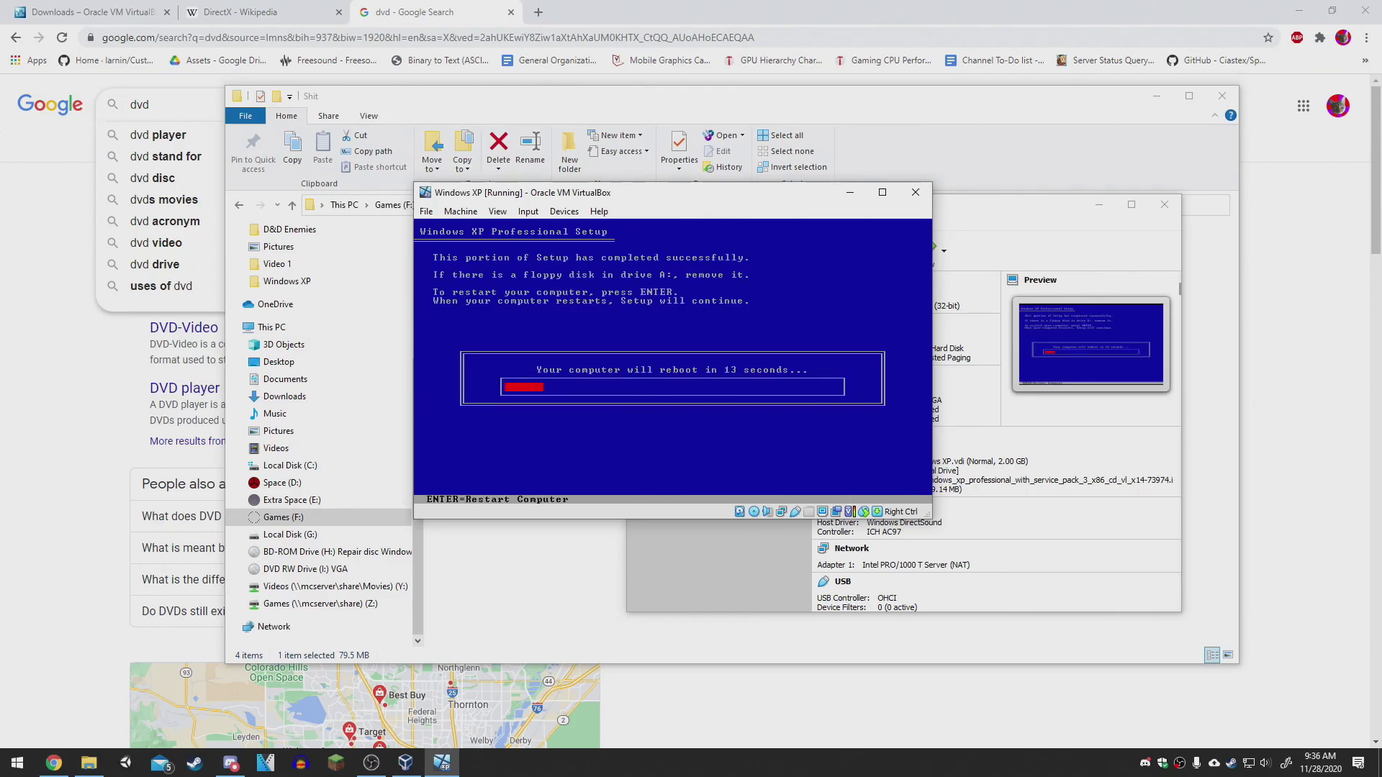
{"action": "key", "text": "Return"}
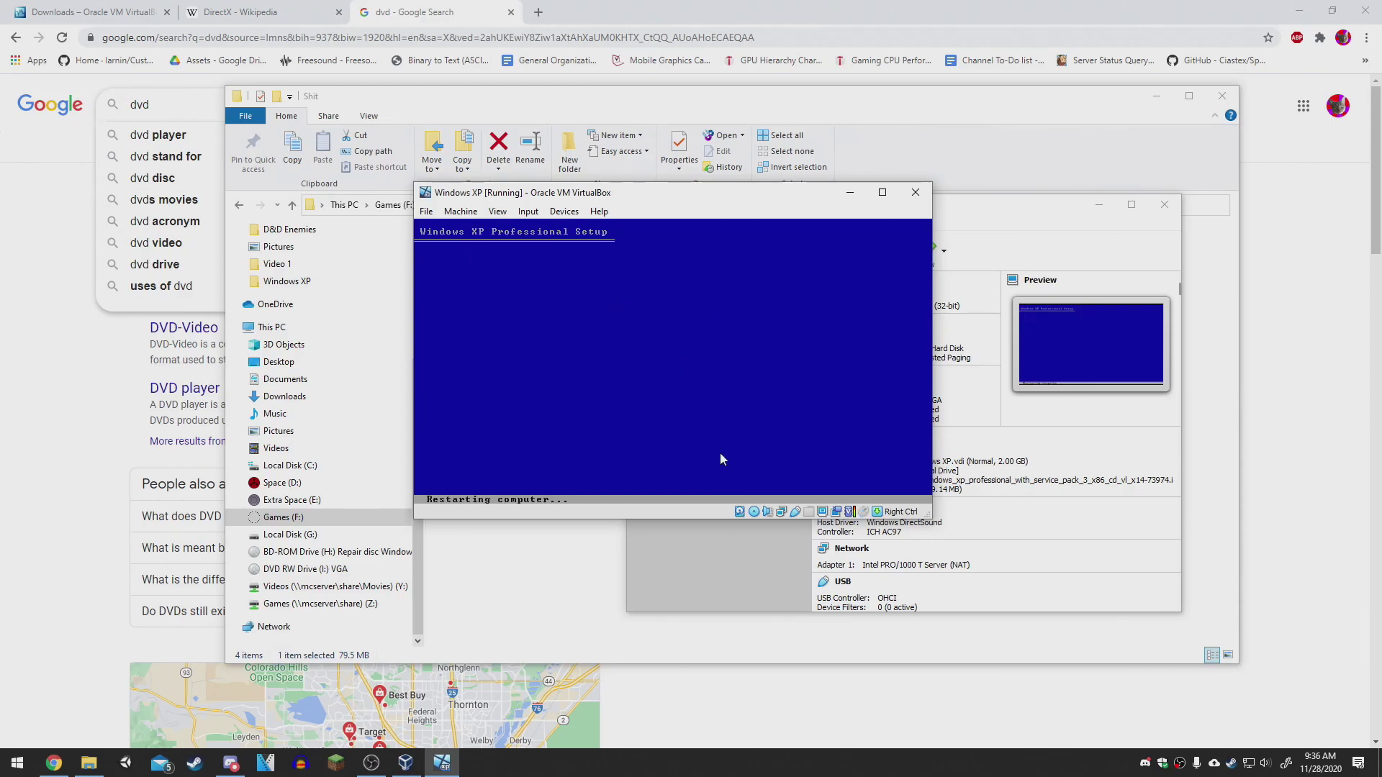